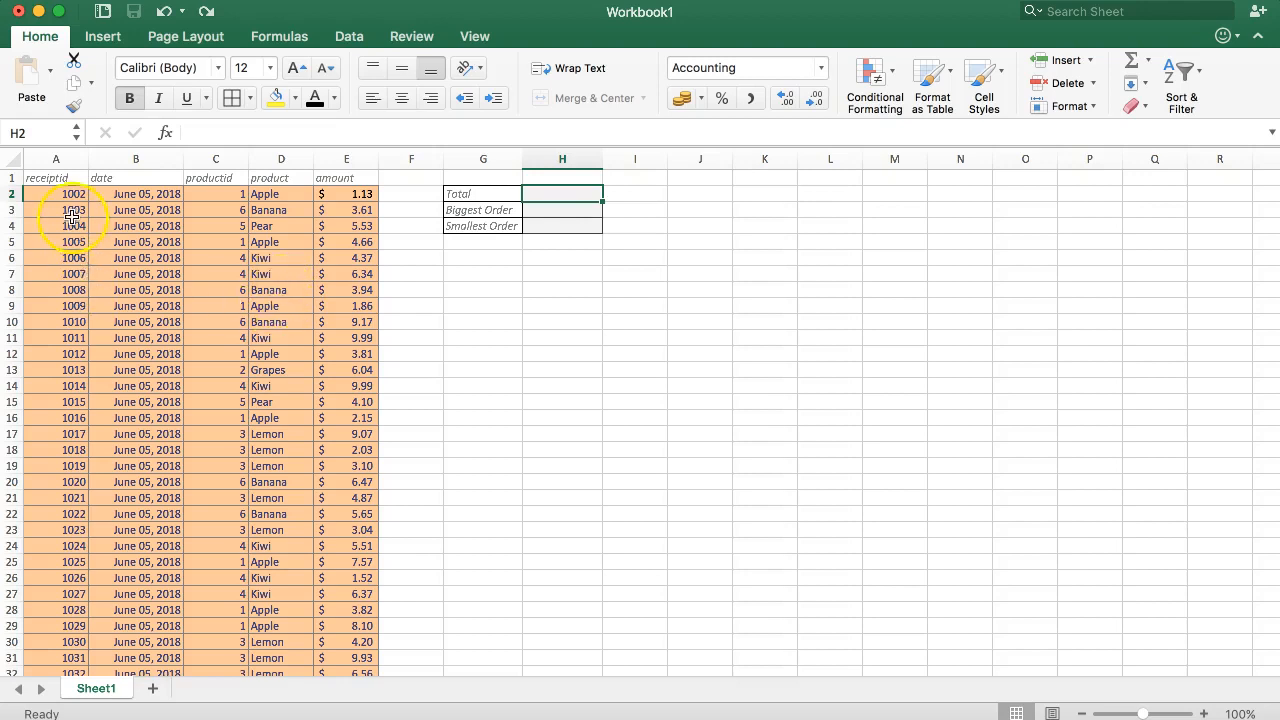
Enter a SUM formula over the amounts E2:E32 in the Total cell H2
{"action": "scroll", "coordinate": [172, 358], "scroll_direction": "down", "scroll_amount": 5}
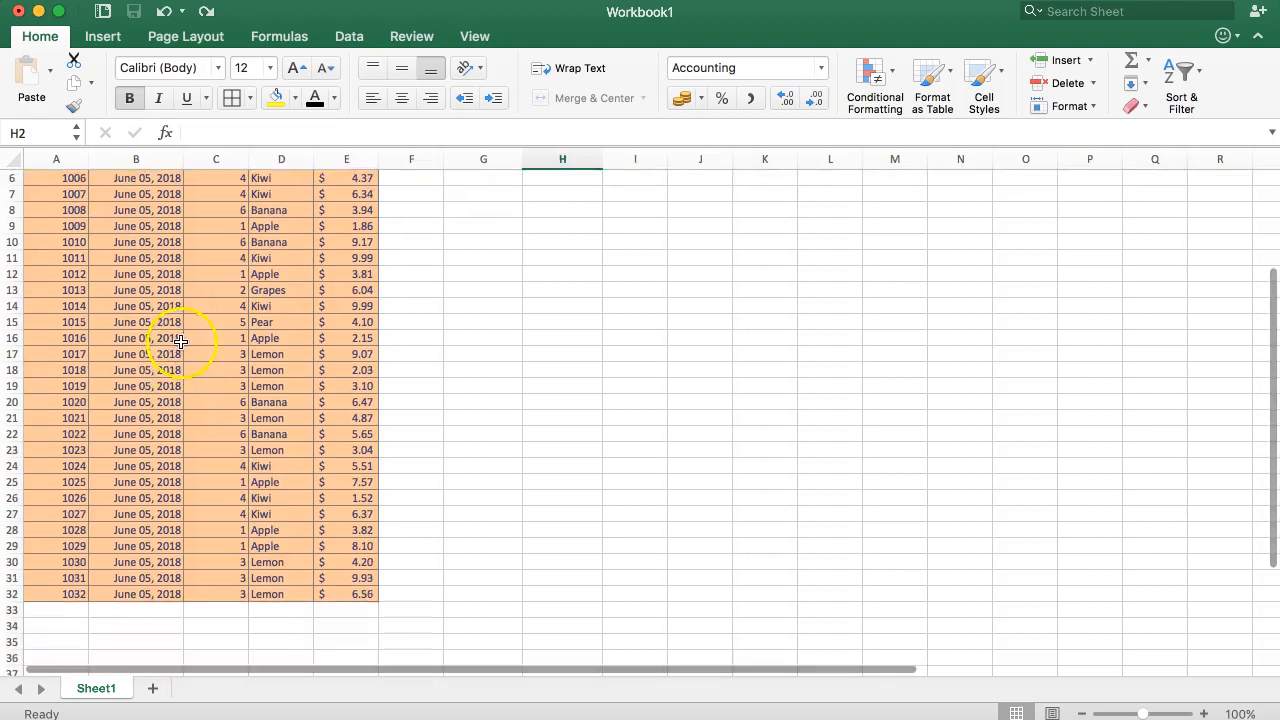
{"action": "scroll", "coordinate": [180, 342], "scroll_direction": "up", "scroll_amount": 5}
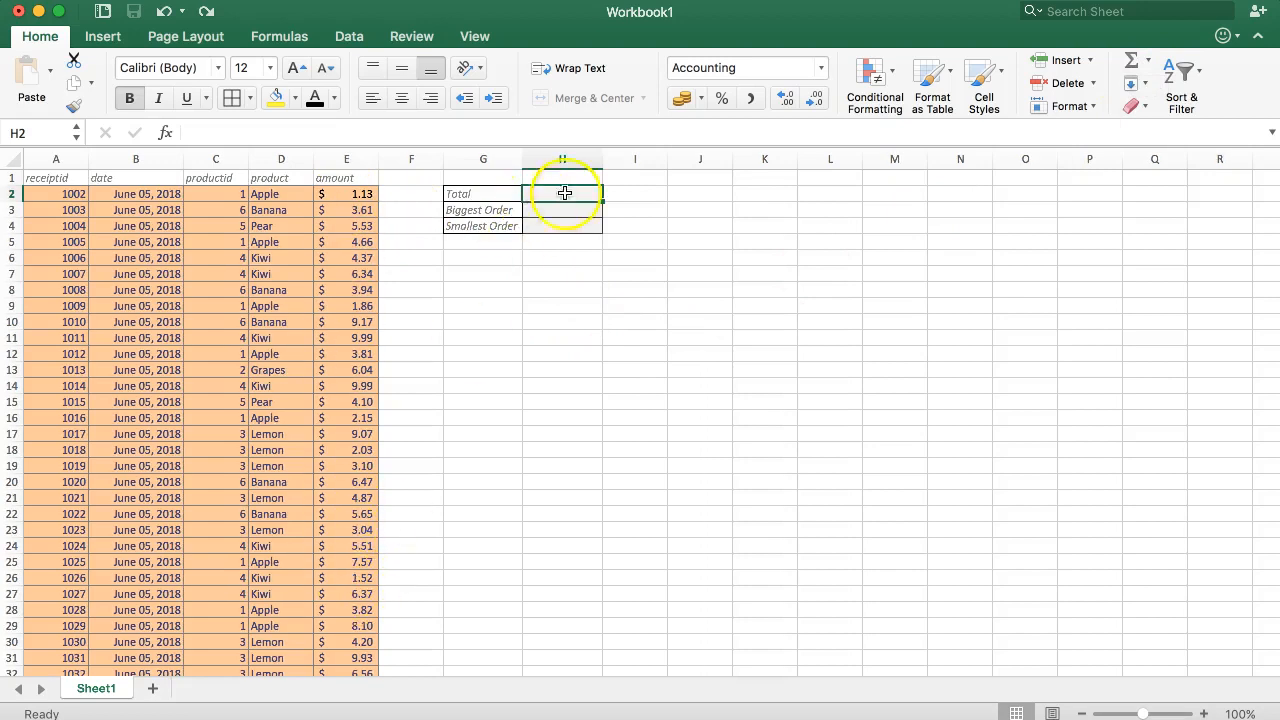
{"action": "left_click", "coordinate": [1134, 63]}
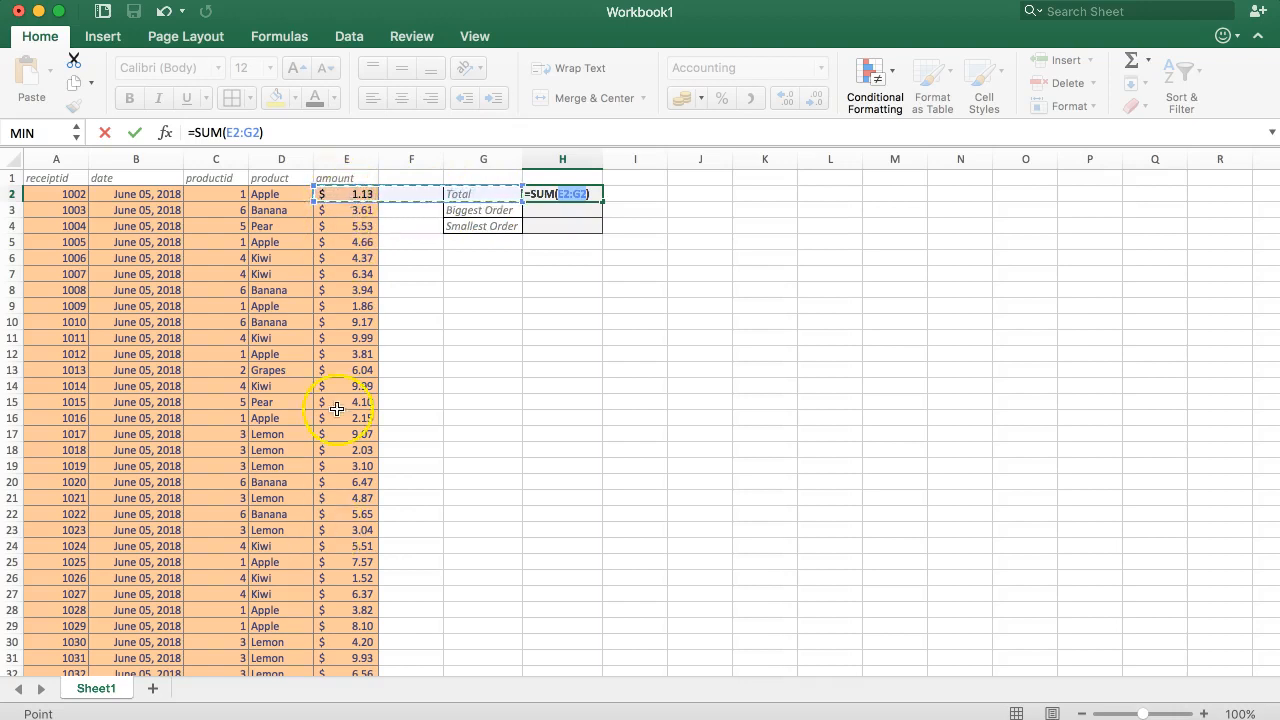
{"action": "left_click", "coordinate": [335, 192]}
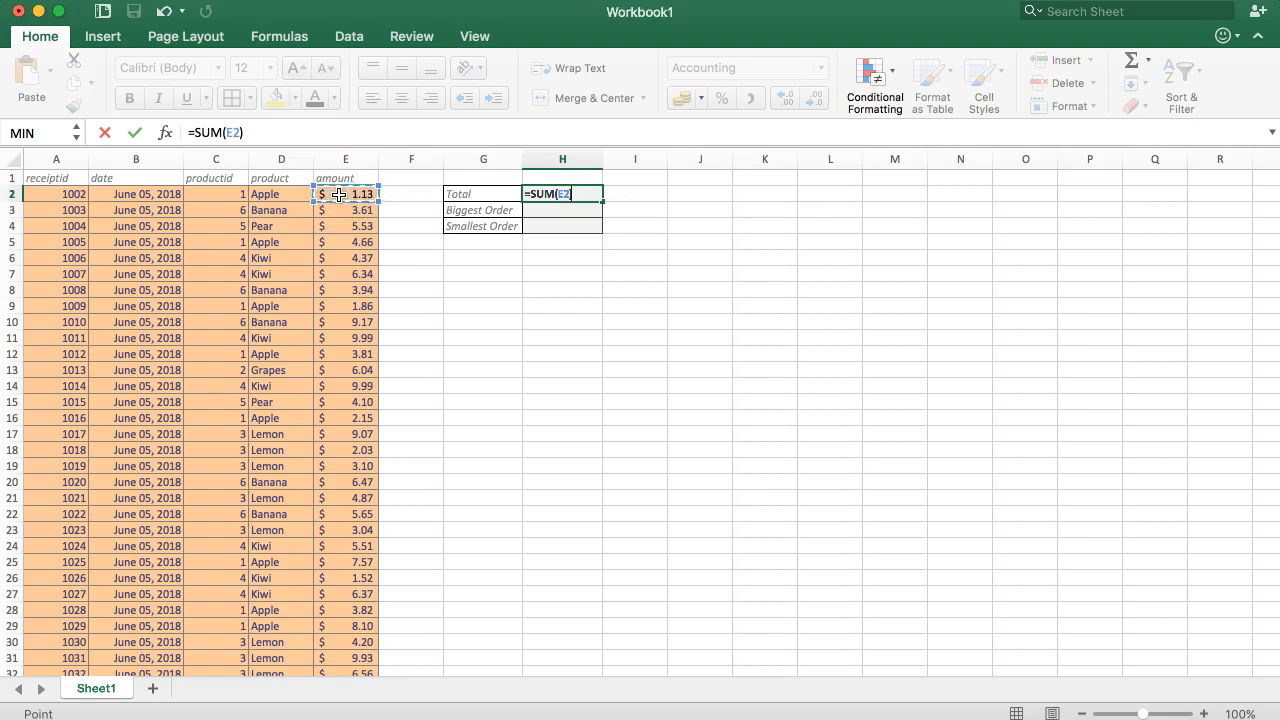
{"action": "key", "text": "super+shift+Down"}
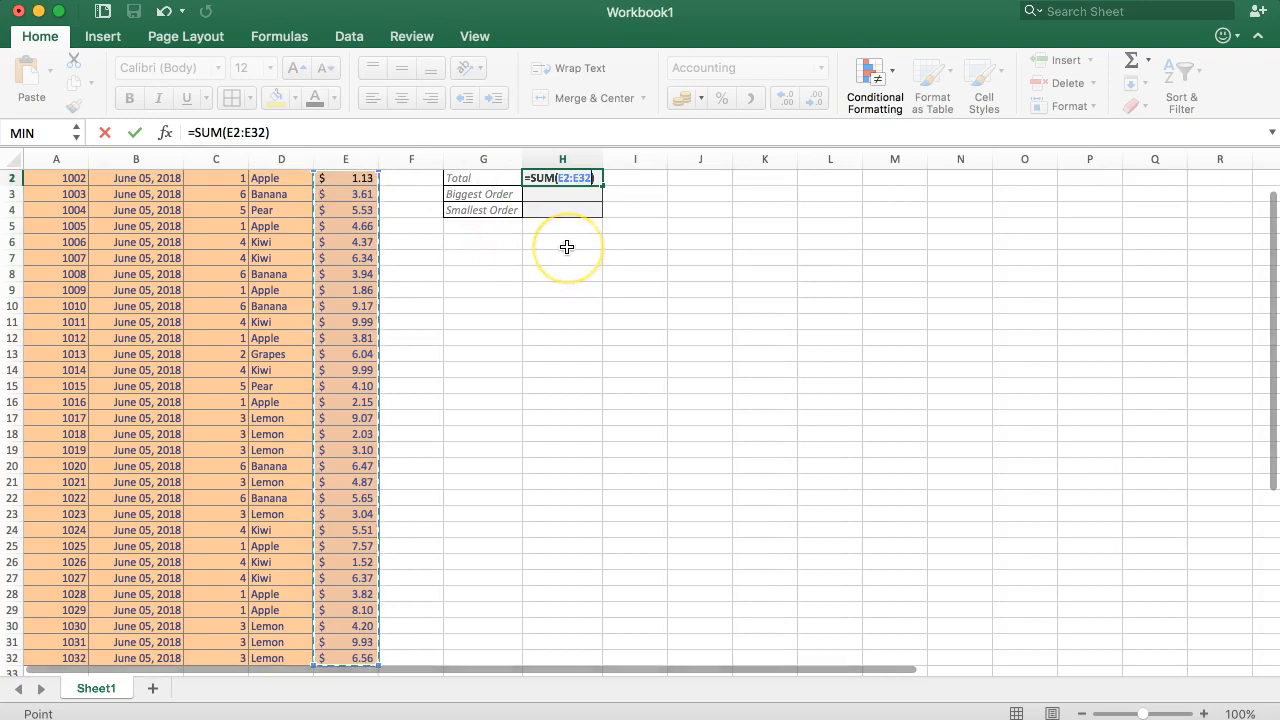
{"action": "key", "text": "Return"}
{"action": "scroll", "coordinate": [567, 247], "scroll_direction": "down", "scroll_amount": 2}
{"action": "scroll", "coordinate": [574, 243], "scroll_direction": "up", "scroll_amount": 3}
{"action": "left_click", "coordinate": [553, 192]}
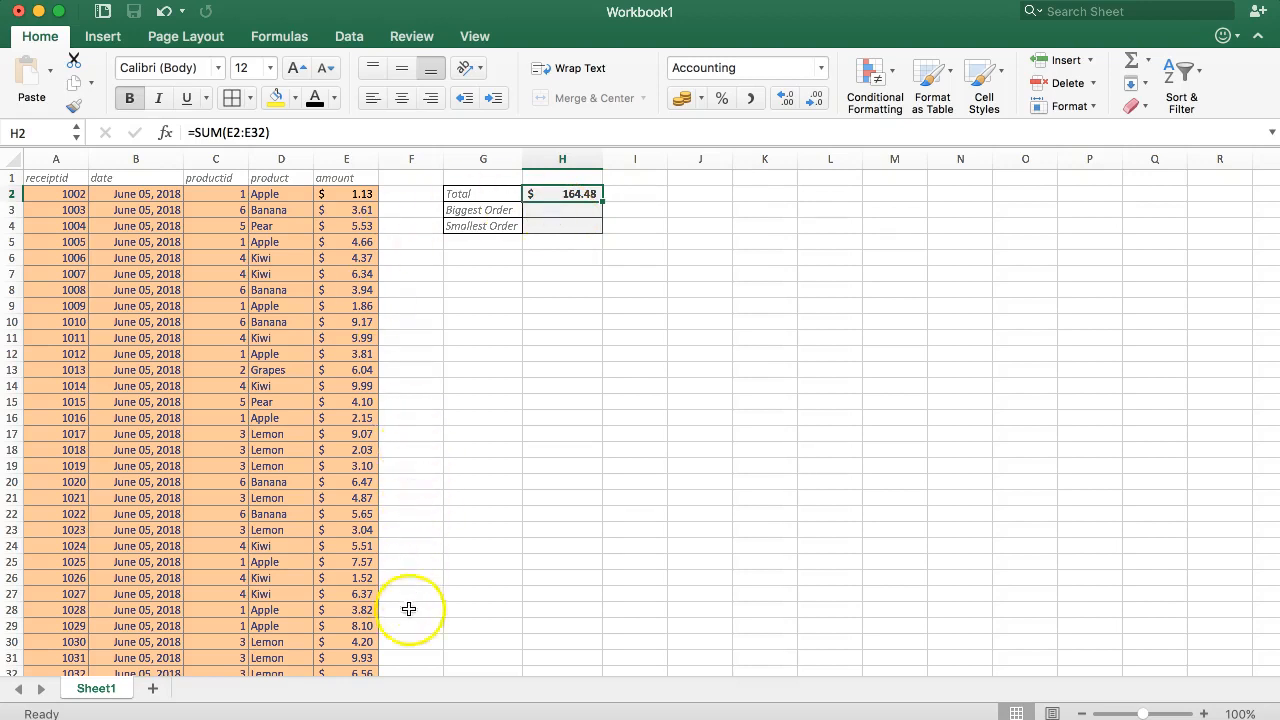
{"action": "scroll", "coordinate": [357, 566], "scroll_direction": "down", "scroll_amount": 1}
{"action": "scroll", "coordinate": [357, 545], "scroll_direction": "down", "scroll_amount": 3}
{"action": "scroll", "coordinate": [357, 523], "scroll_direction": "up", "scroll_amount": 4}
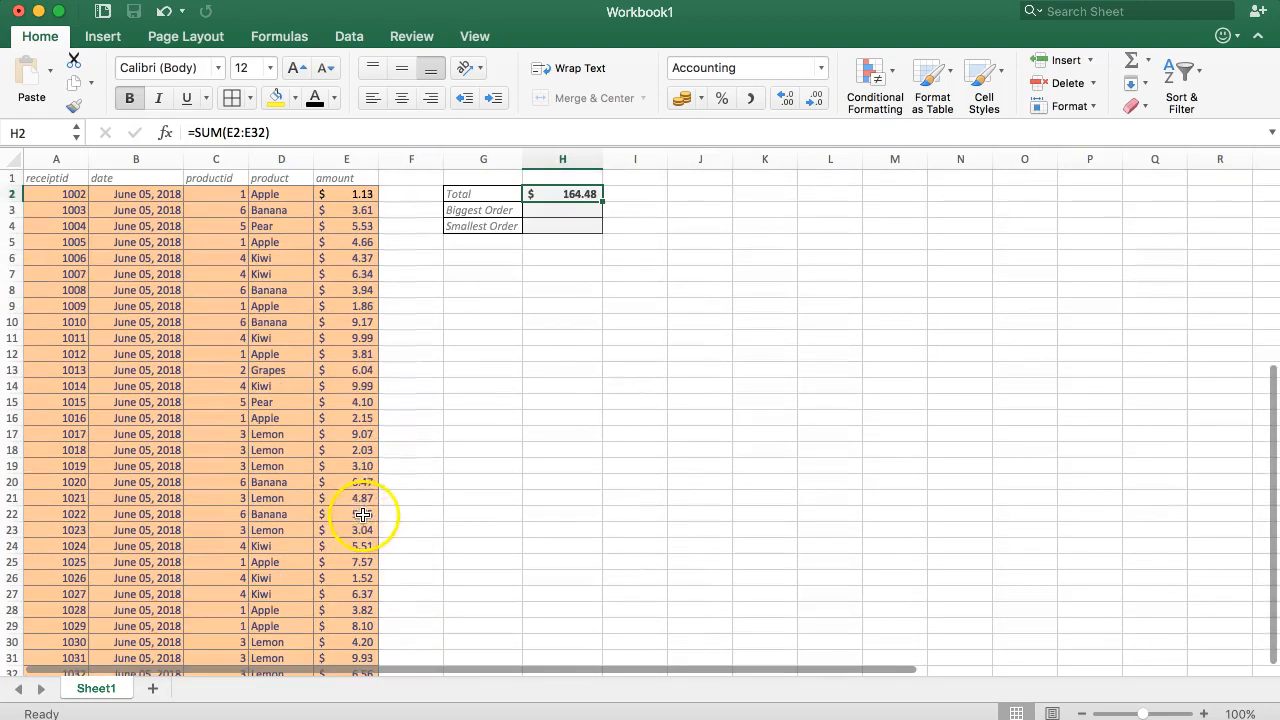
Enter =MAX(E2:E32) in the Biggest Order cell H3 and compare the result with the amount in E11
{"action": "left_click", "coordinate": [359, 341]}
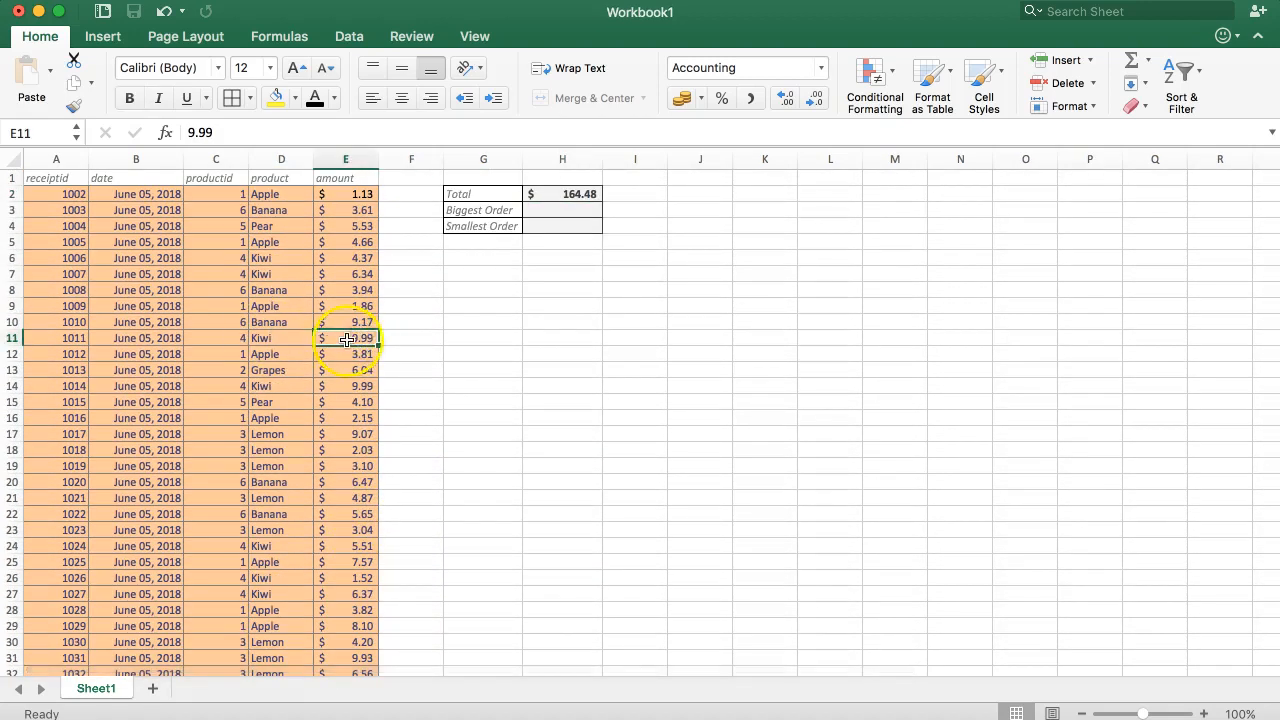
{"action": "left_click", "coordinate": [577, 206]}
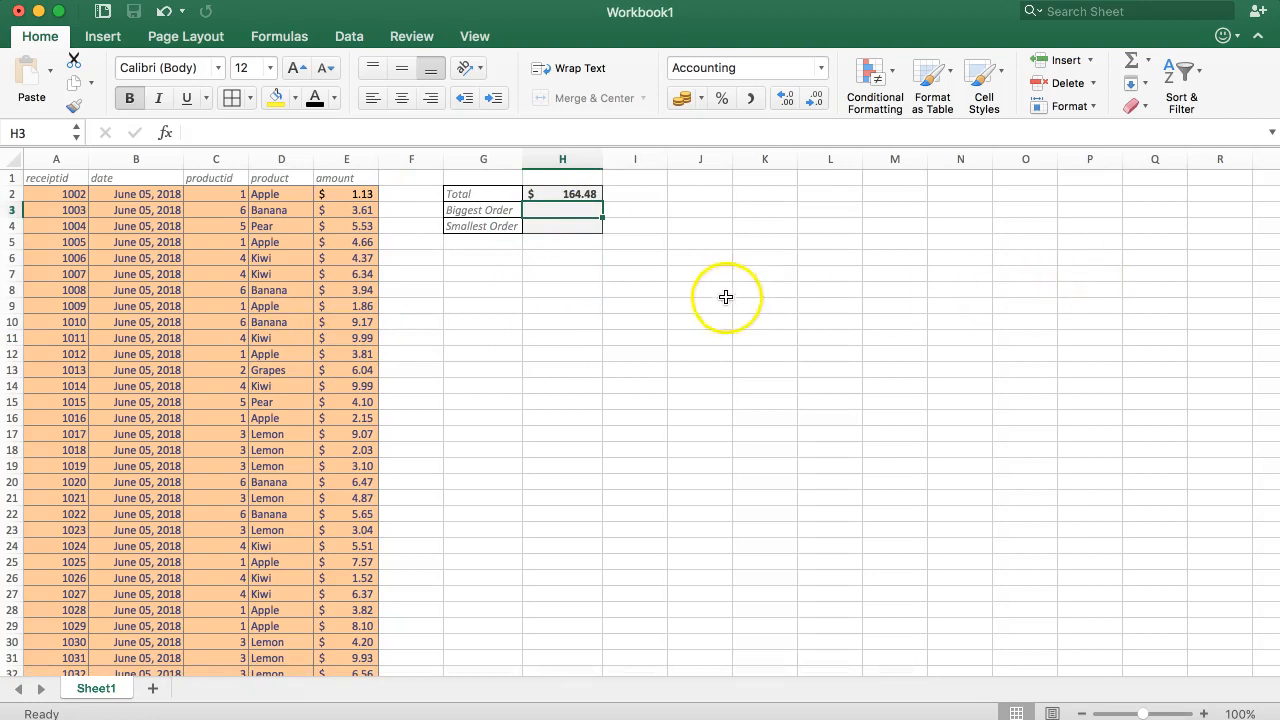
{"action": "type", "text": "="}
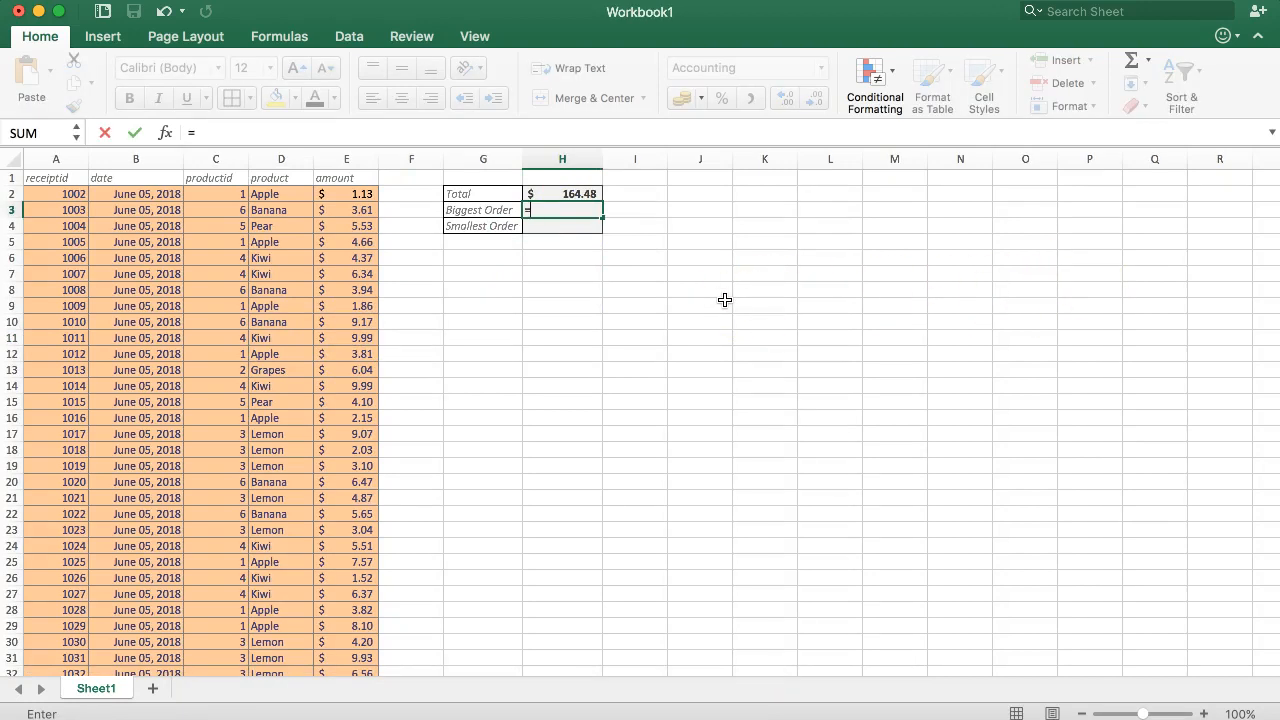
{"action": "type", "text": "MAX"}
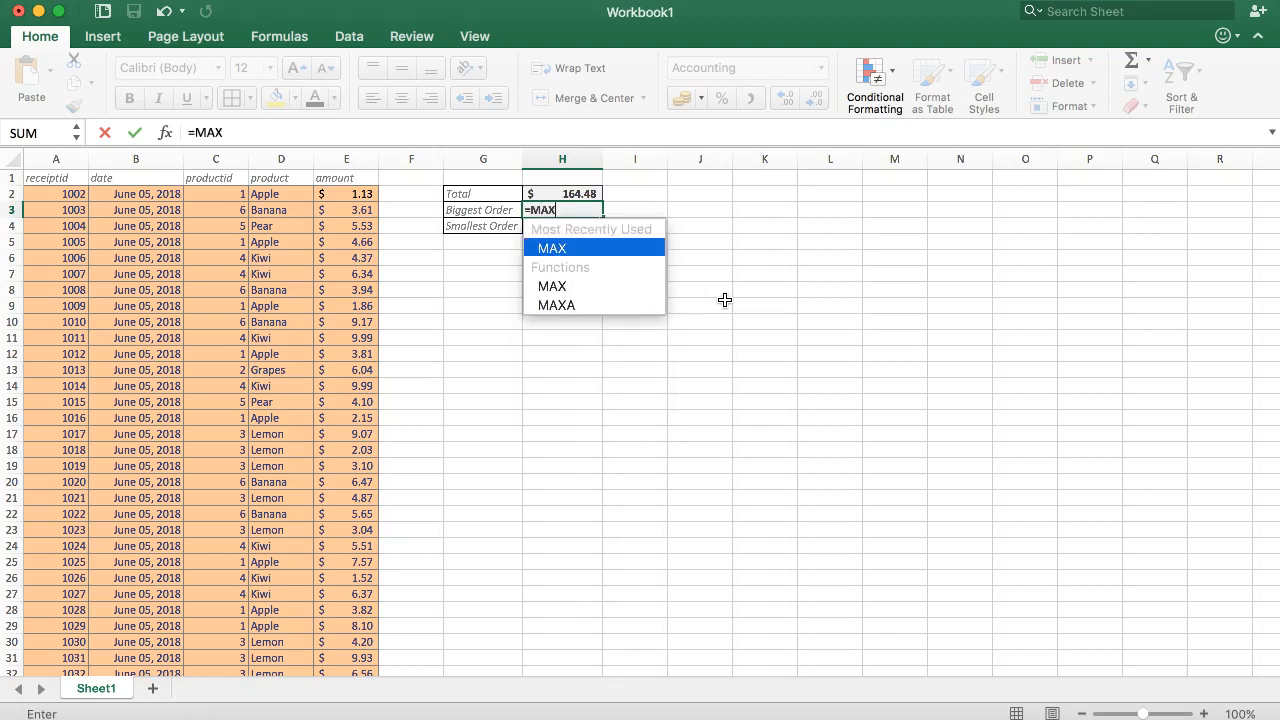
{"action": "type", "text": "()"}
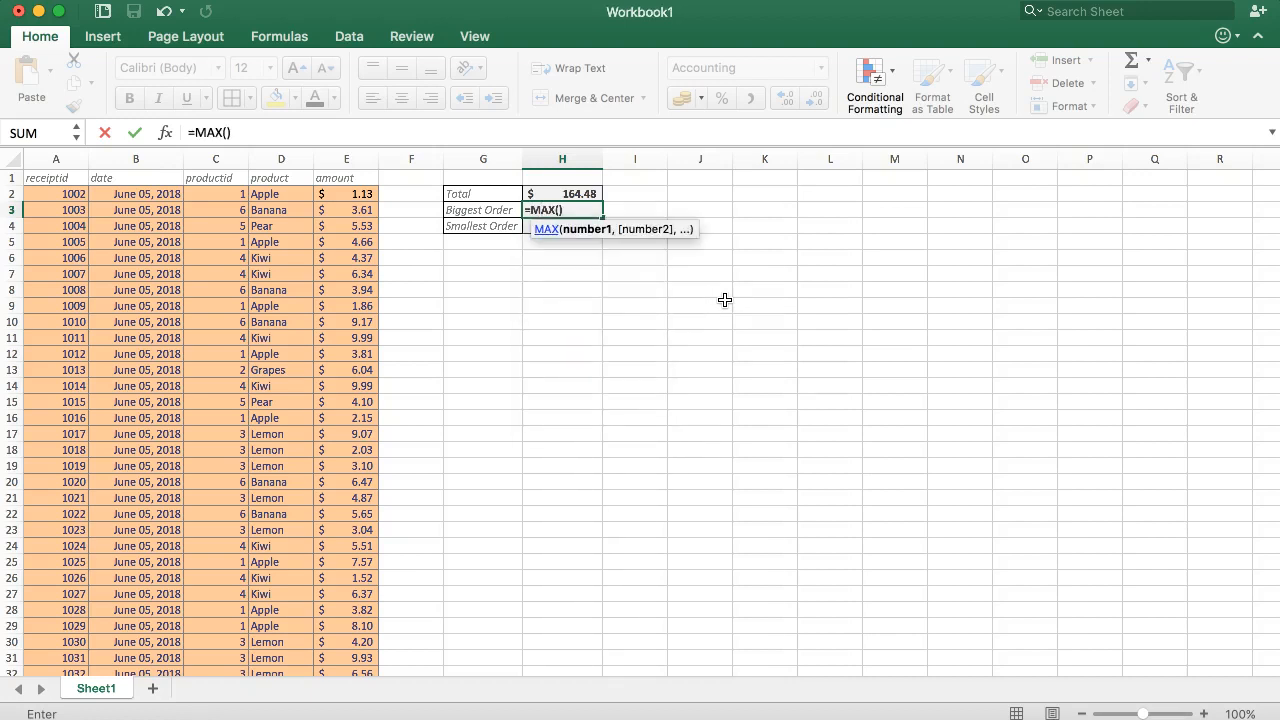
{"action": "left_click", "coordinate": [562, 210]}
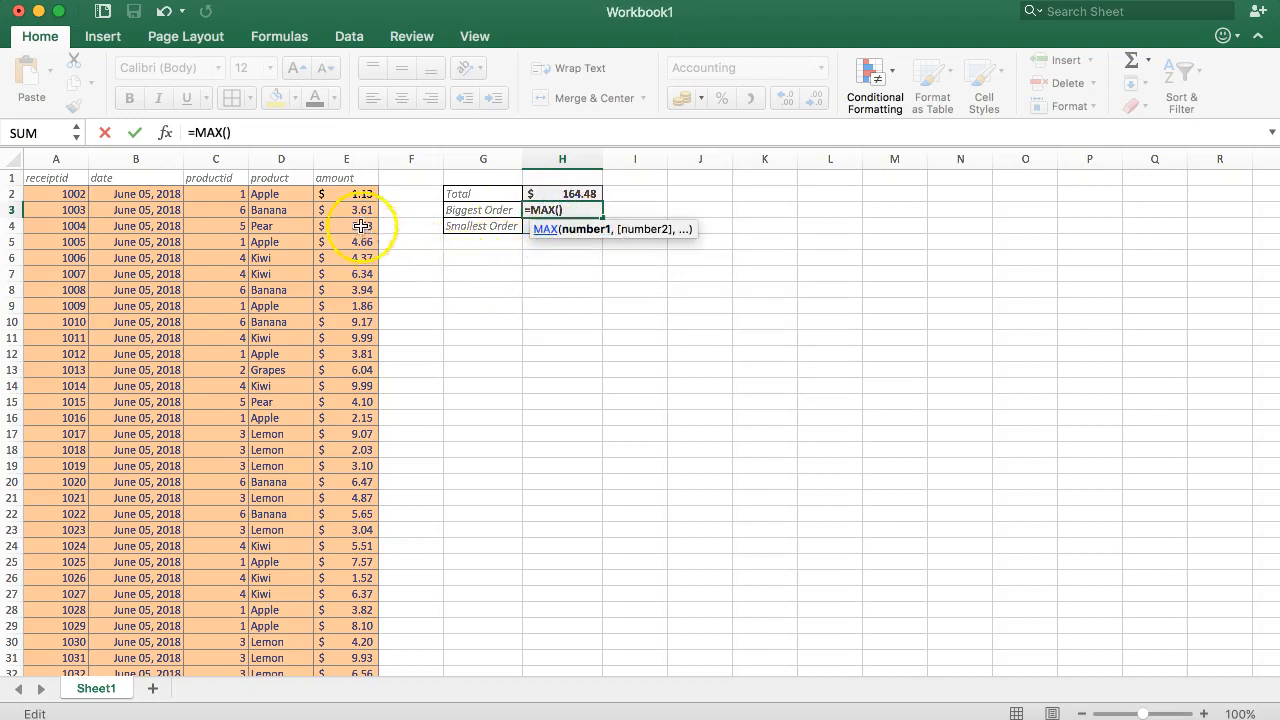
{"action": "left_click", "coordinate": [357, 196]}
{"action": "left_click", "coordinate": [367, 150]}
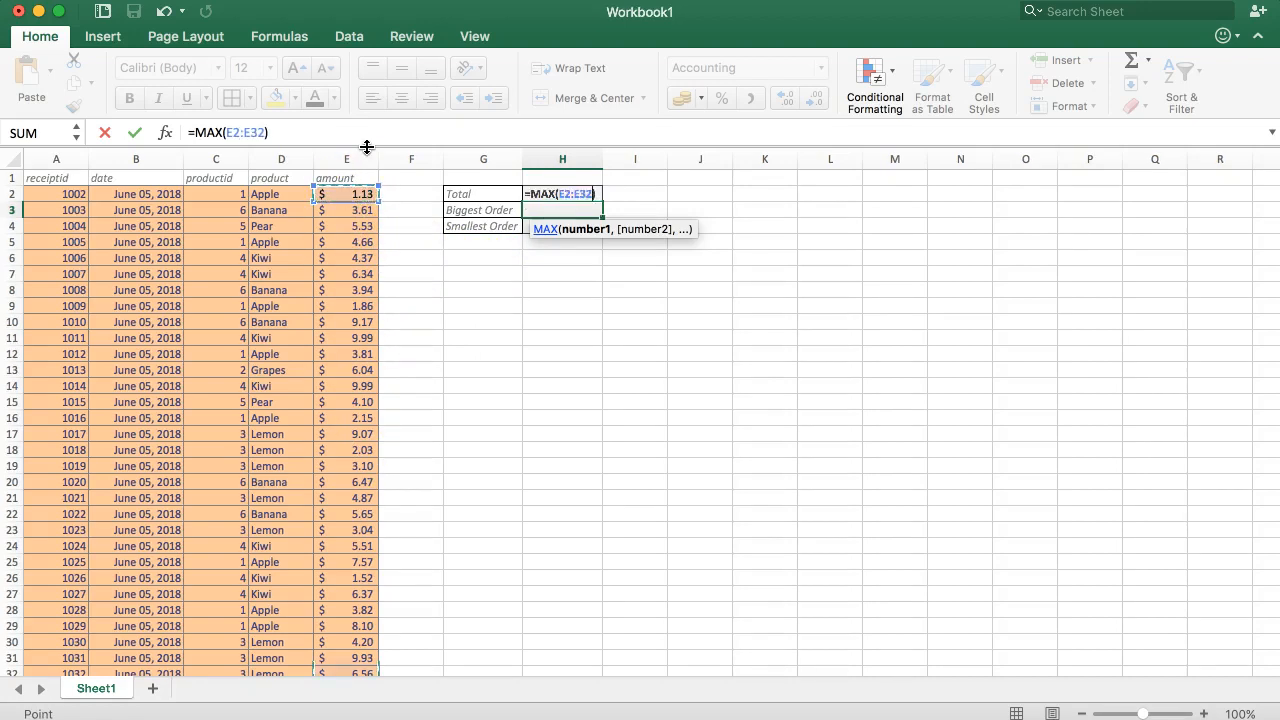
{"action": "key", "text": "Return"}
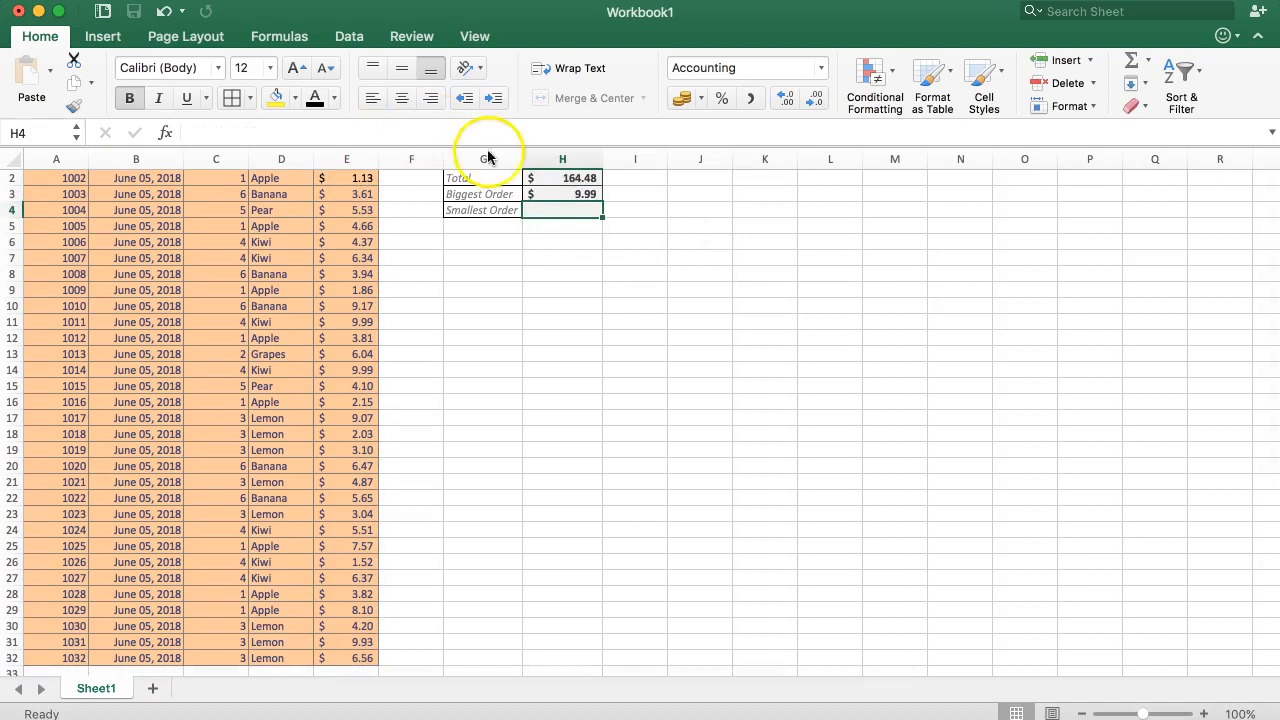
{"action": "scroll", "coordinate": [543, 236], "scroll_direction": "up", "scroll_amount": 1}
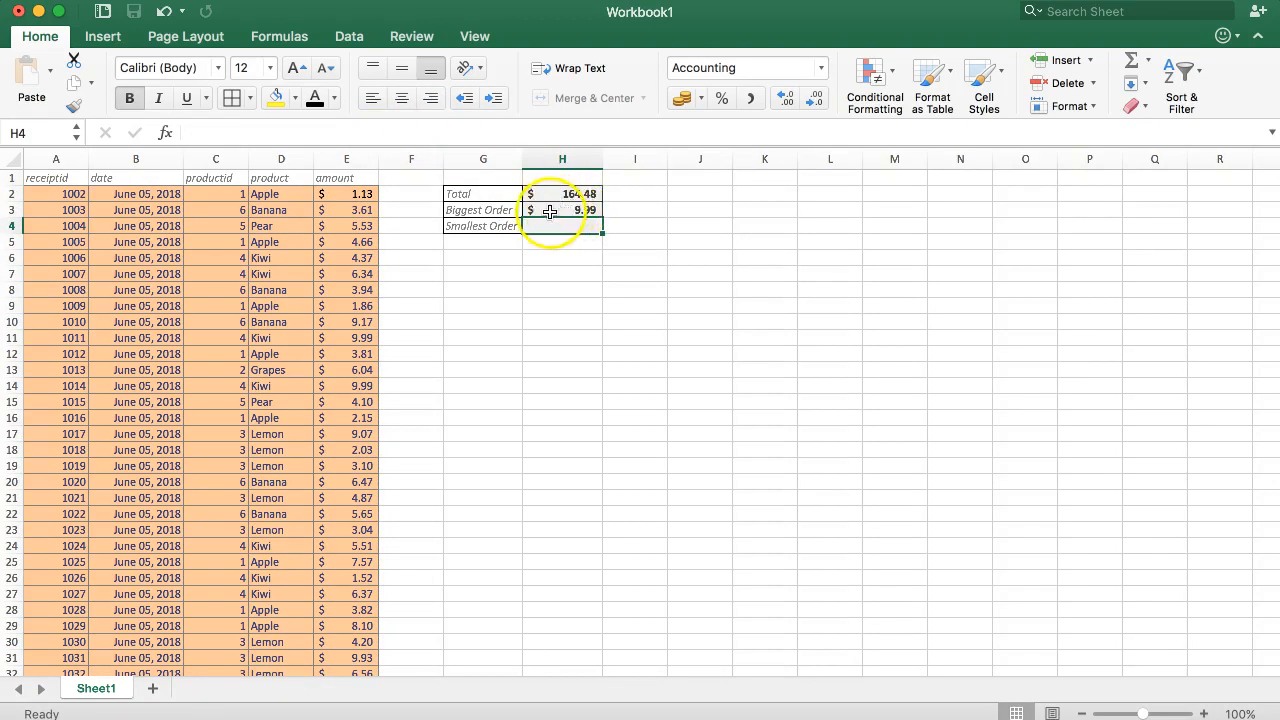
{"action": "left_click", "coordinate": [370, 336]}
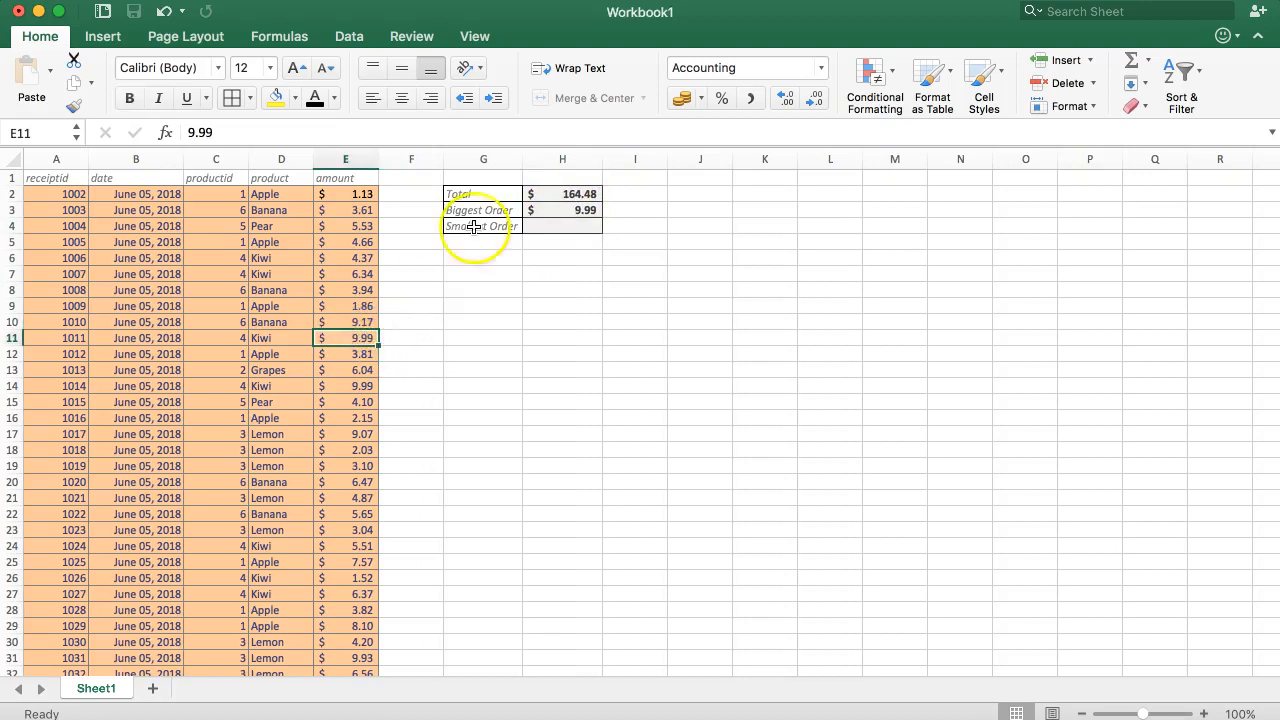
{"action": "left_click", "coordinate": [543, 203]}
Enter =MIN(E2:E32) in the Smallest Order cell H4 and compare the result with the amounts column
{"action": "left_click", "coordinate": [548, 222]}
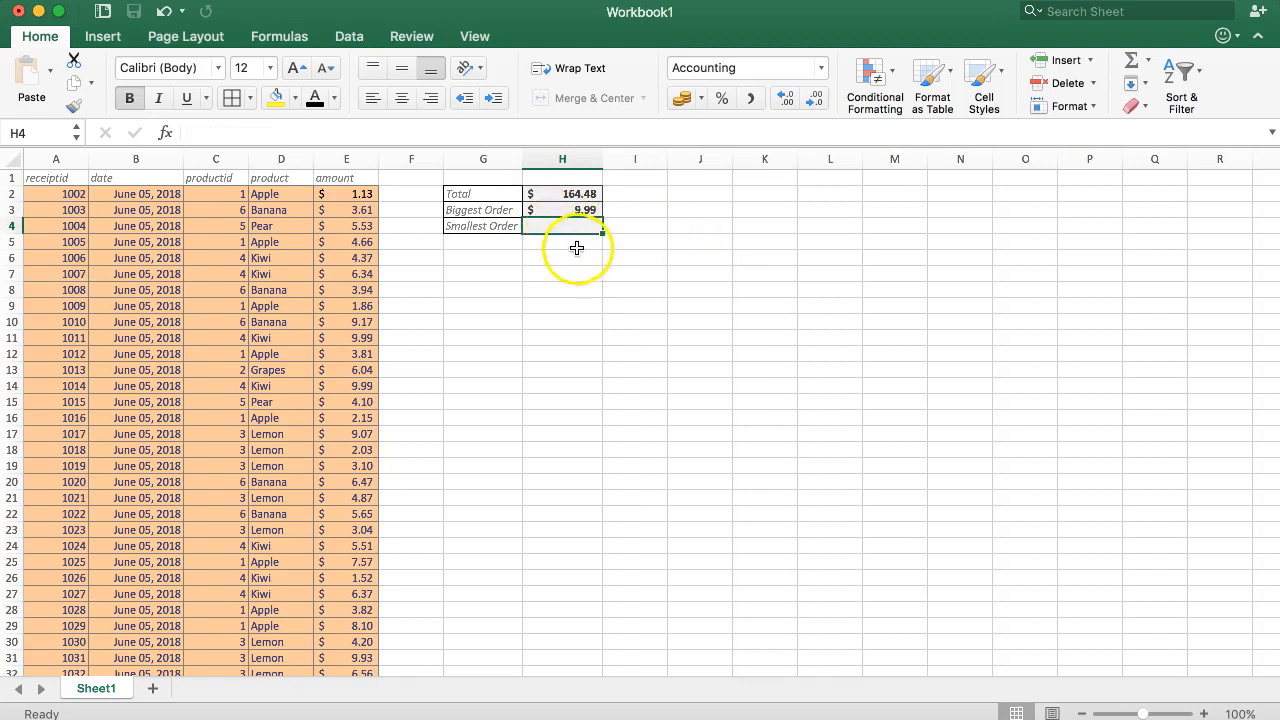
{"action": "type", "text": "="}
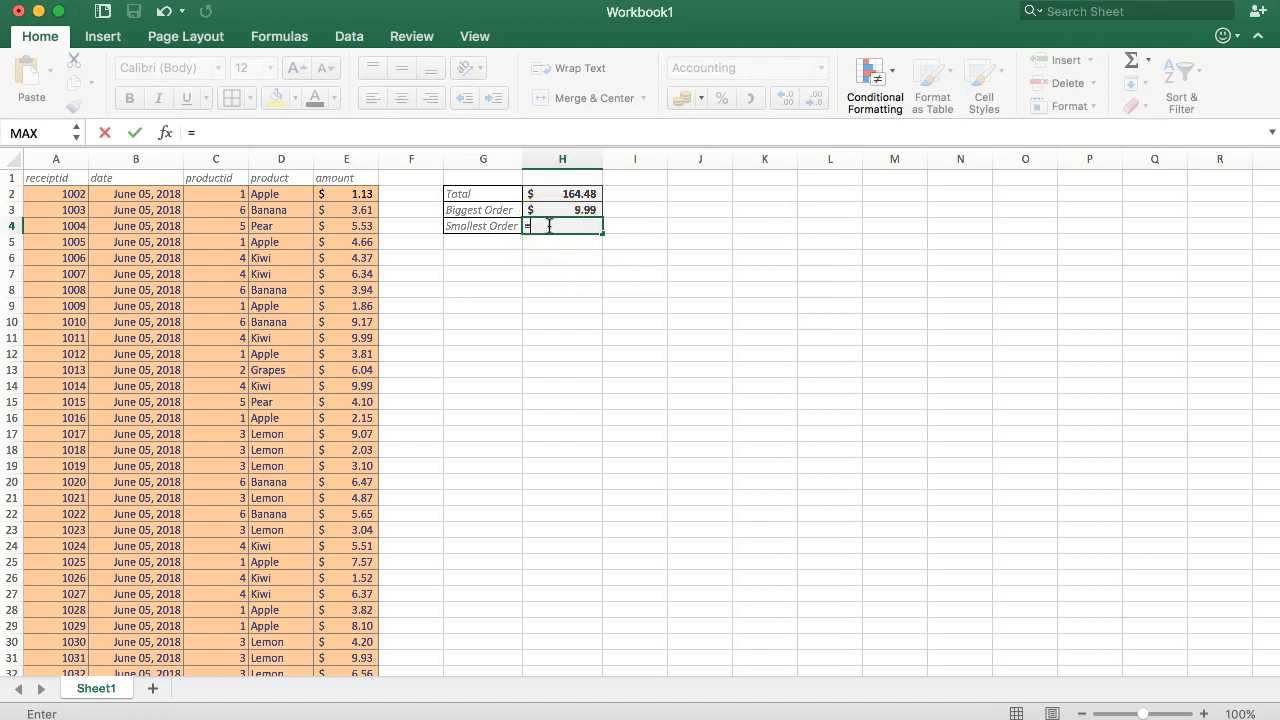
{"action": "type", "text": "MIN"}
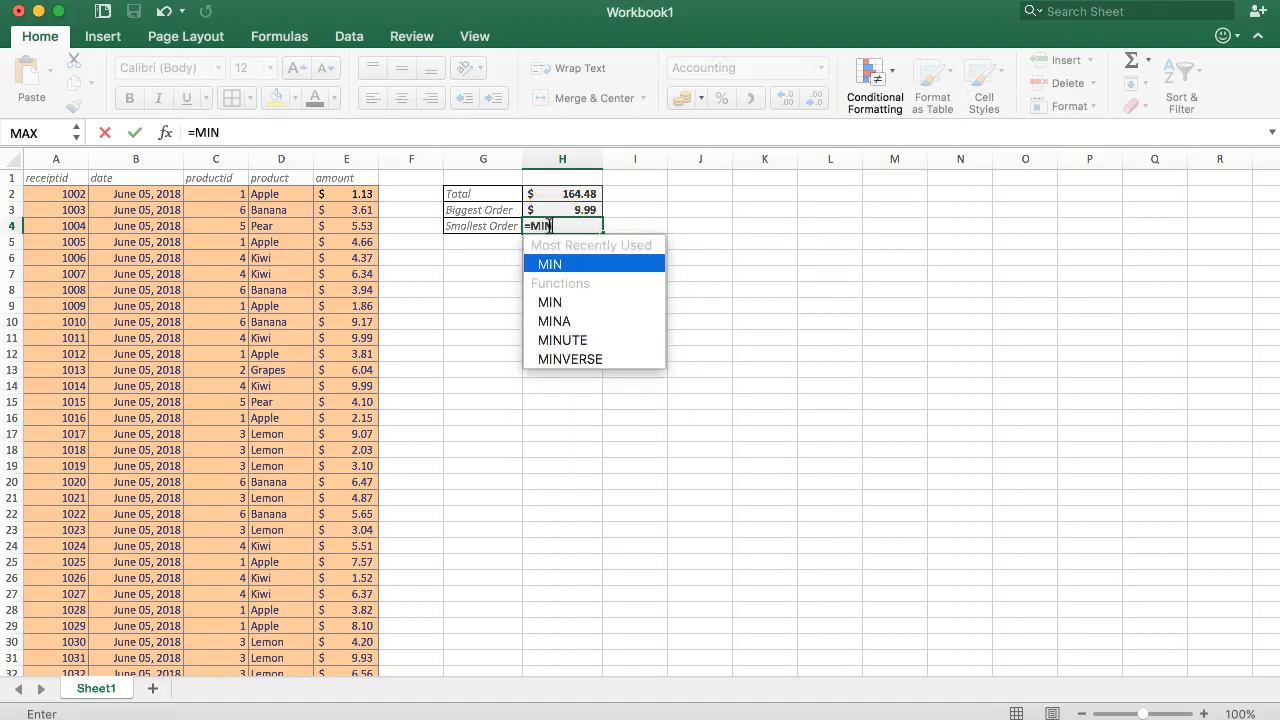
{"action": "type", "text": "("}
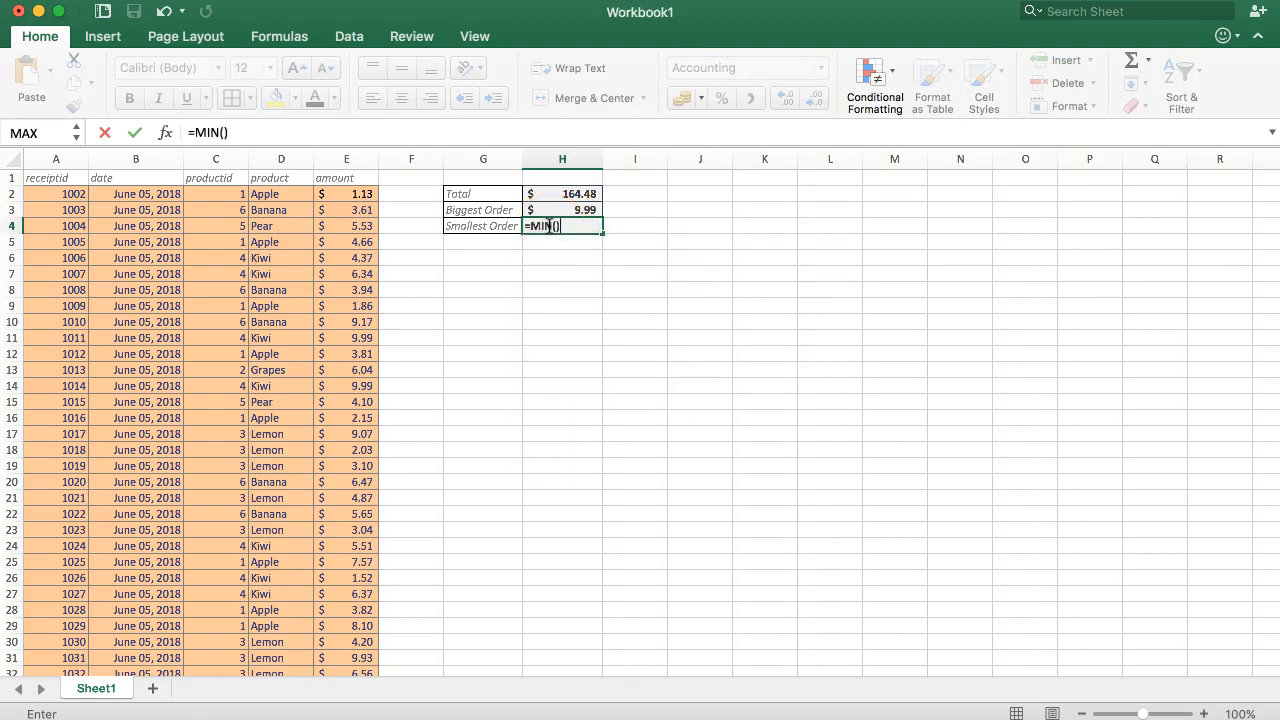
{"action": "left_click", "coordinate": [558, 226]}
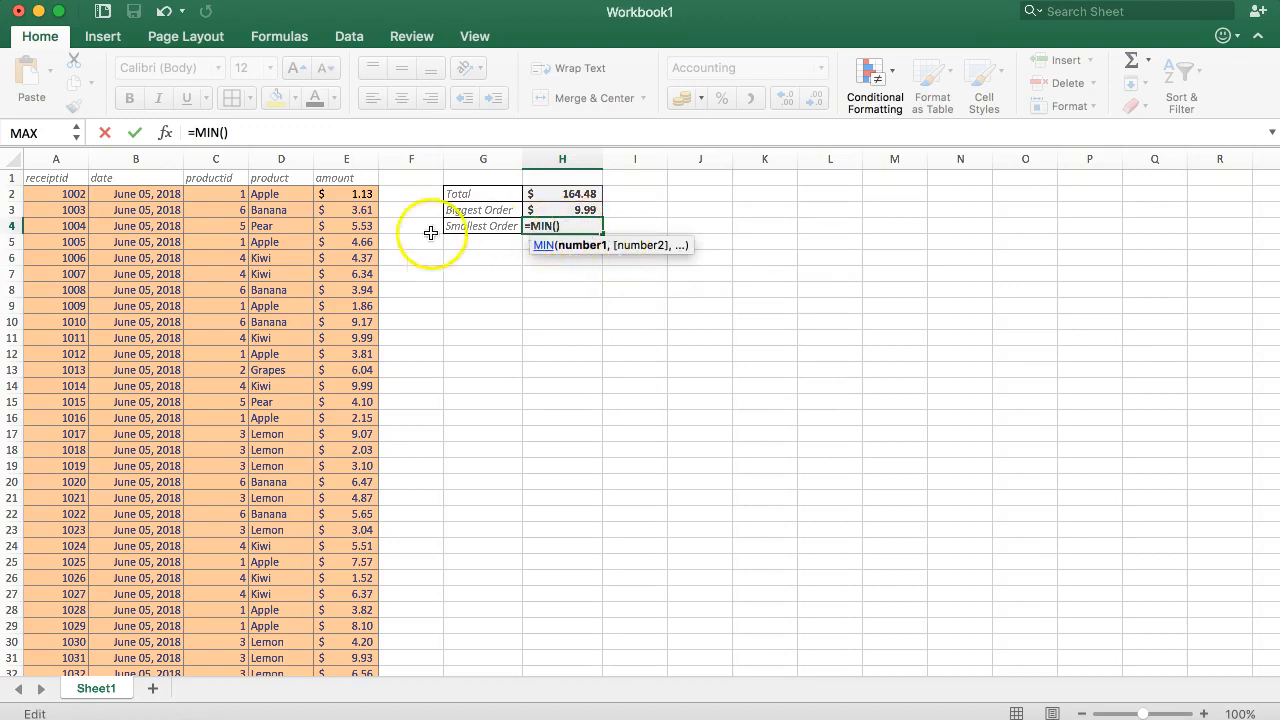
{"action": "left_click", "coordinate": [355, 194]}
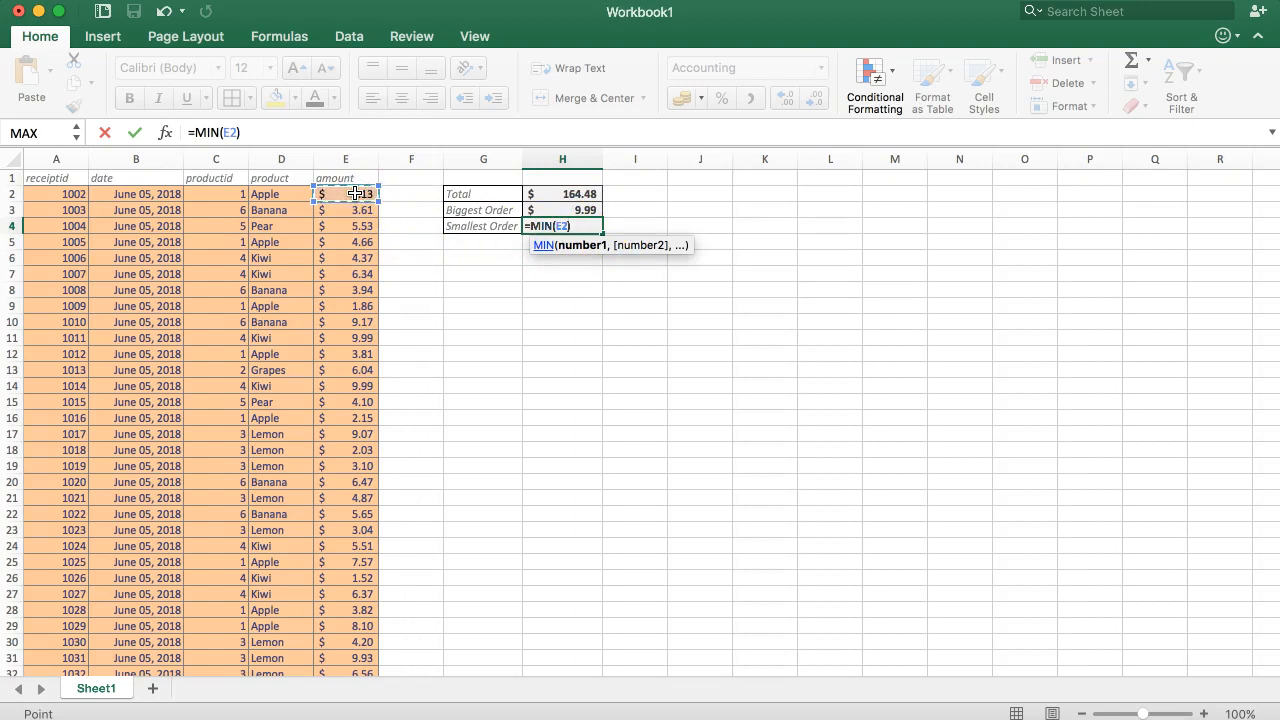
{"action": "key", "text": "super+shift+Down"}
{"action": "key", "text": "Return"}
{"action": "scroll", "coordinate": [551, 294], "scroll_direction": "up", "scroll_amount": 1}
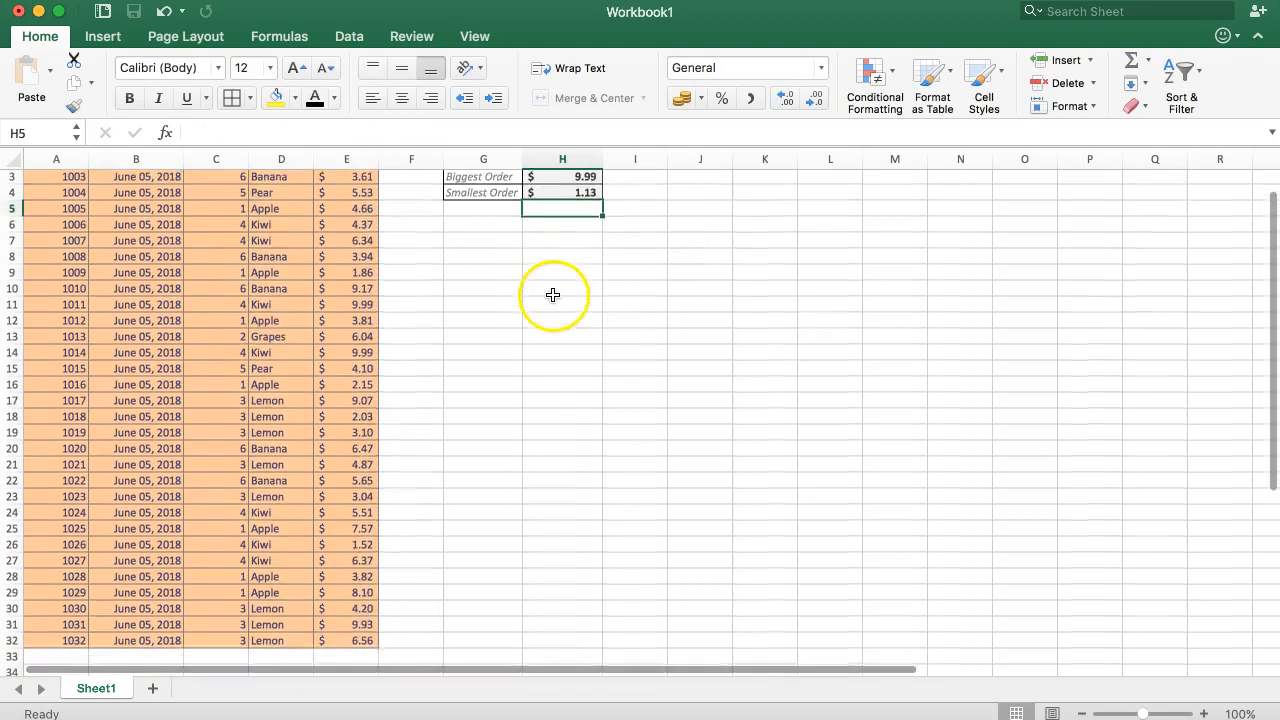
{"action": "left_click", "coordinate": [565, 226]}
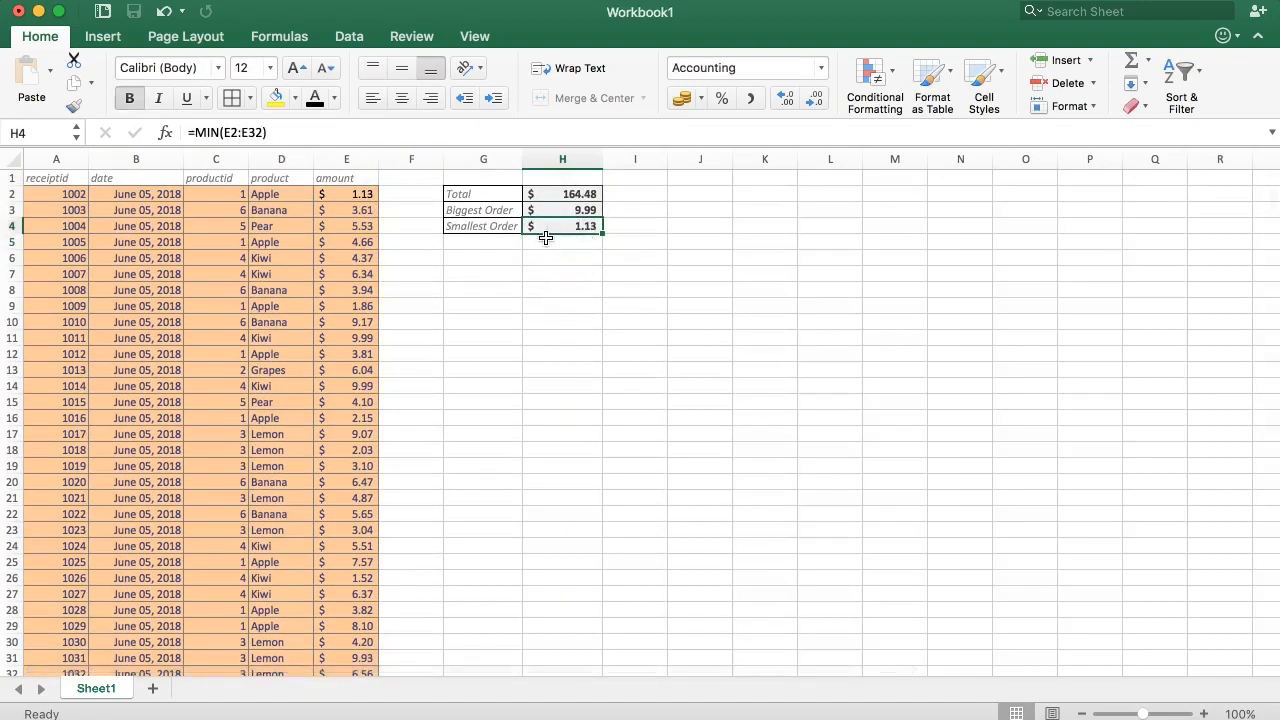
{"action": "left_click", "coordinate": [358, 193]}
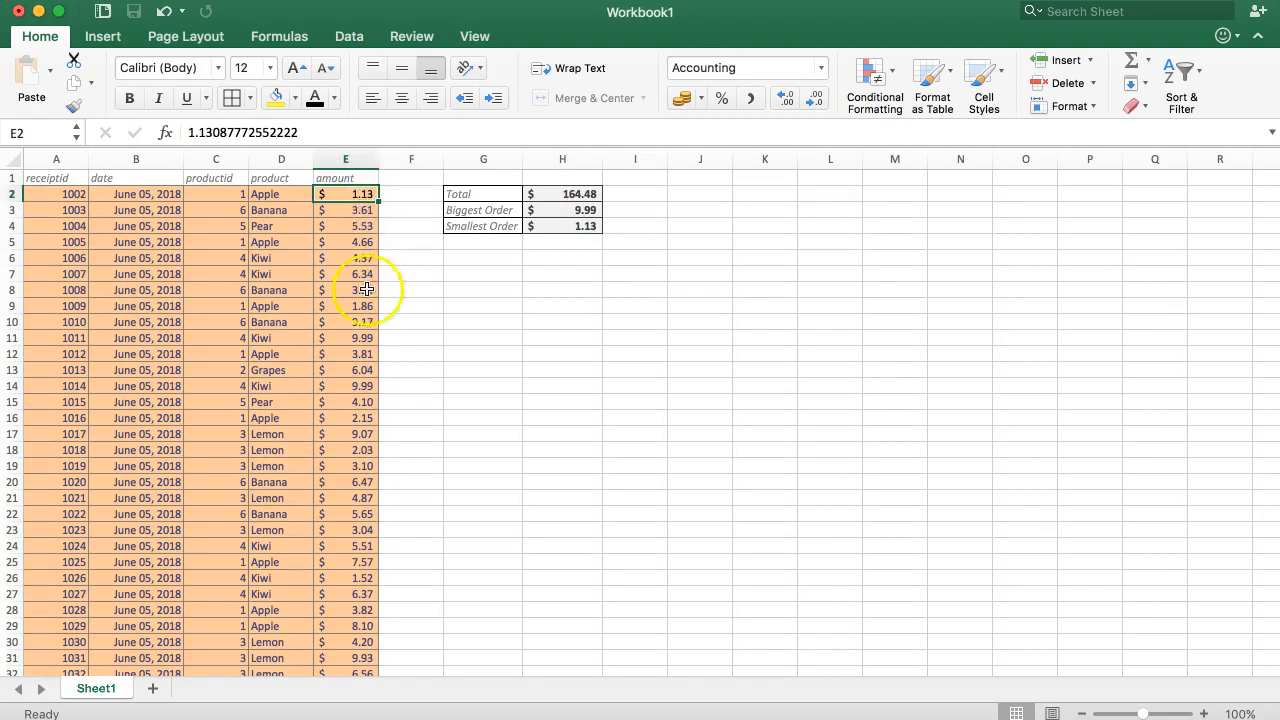
{"action": "scroll", "coordinate": [366, 530], "scroll_direction": "down", "scroll_amount": 3}
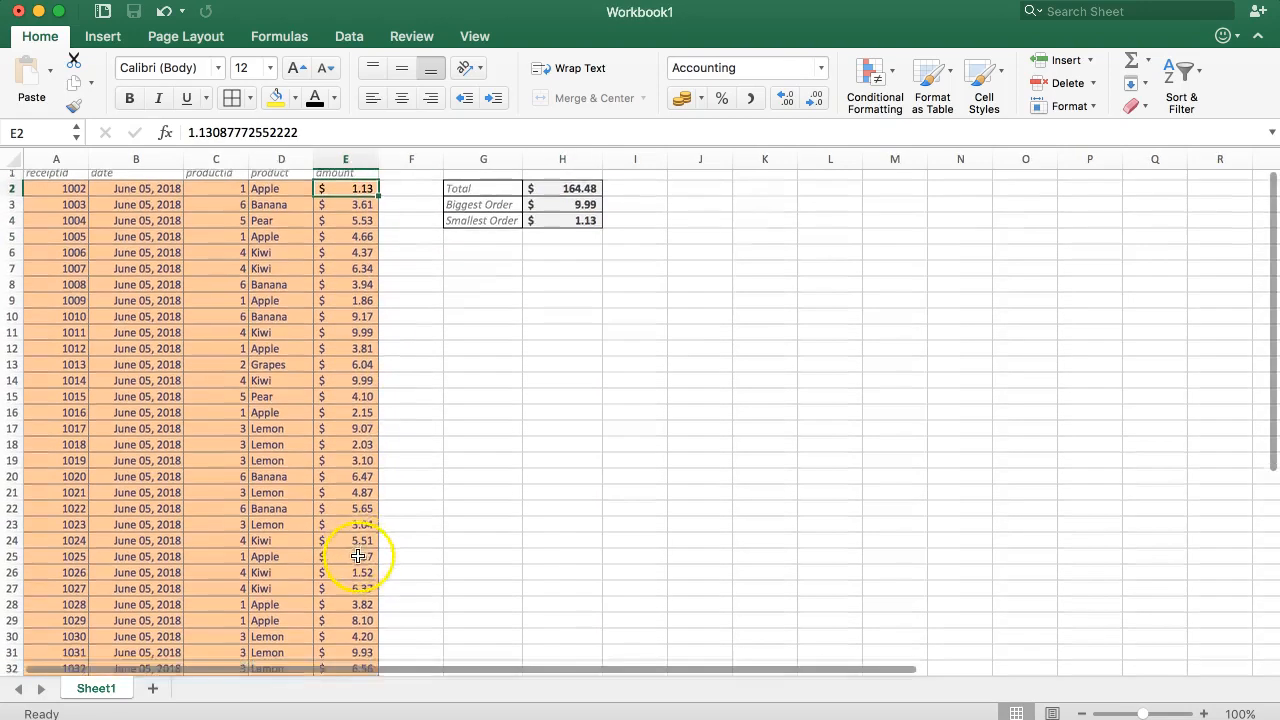
{"action": "scroll", "coordinate": [368, 539], "scroll_direction": "up", "scroll_amount": 3}
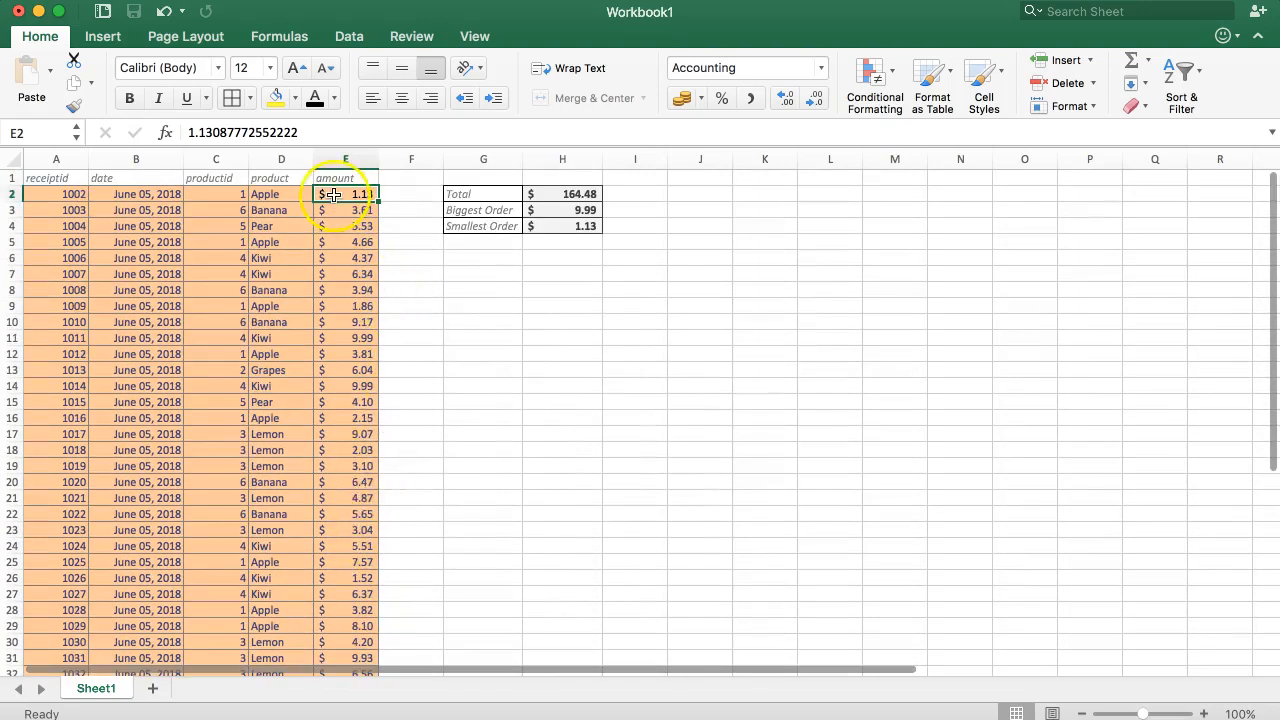
Start a new Equal To highlight rule in conditional formatting for the first amount cell, E2
{"action": "left_click", "coordinate": [476, 257]}
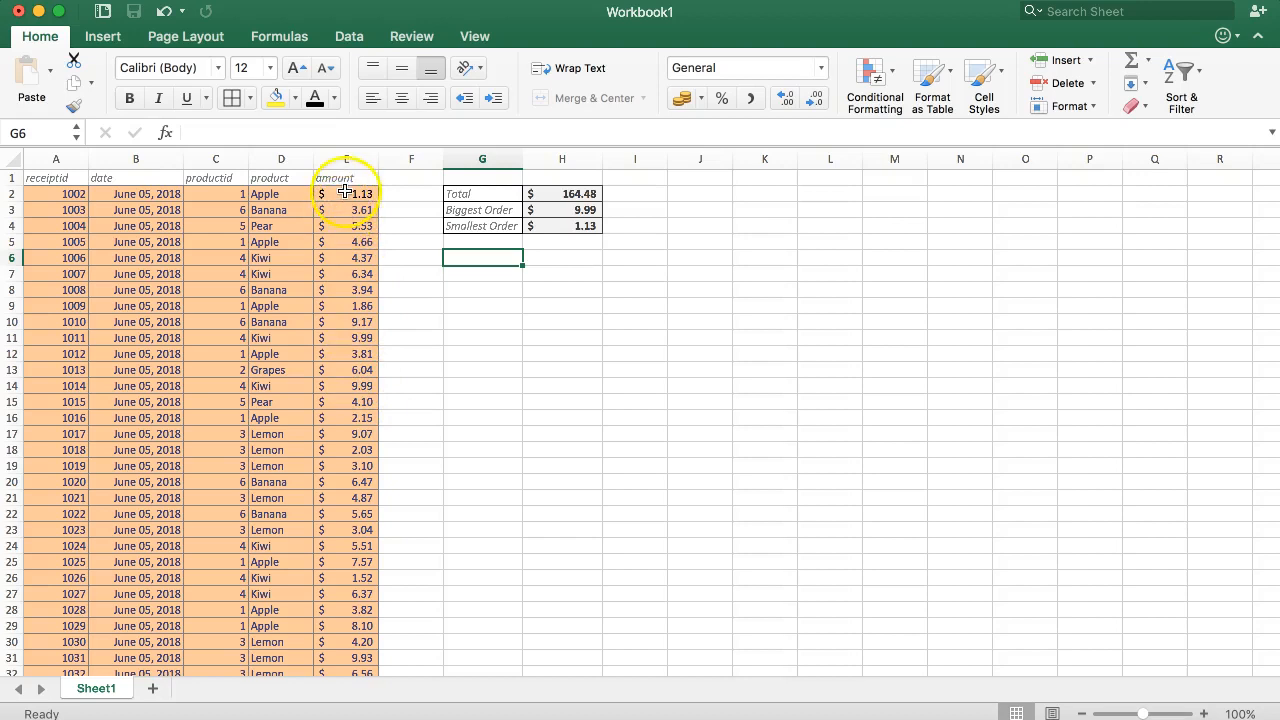
{"action": "left_click", "coordinate": [345, 384]}
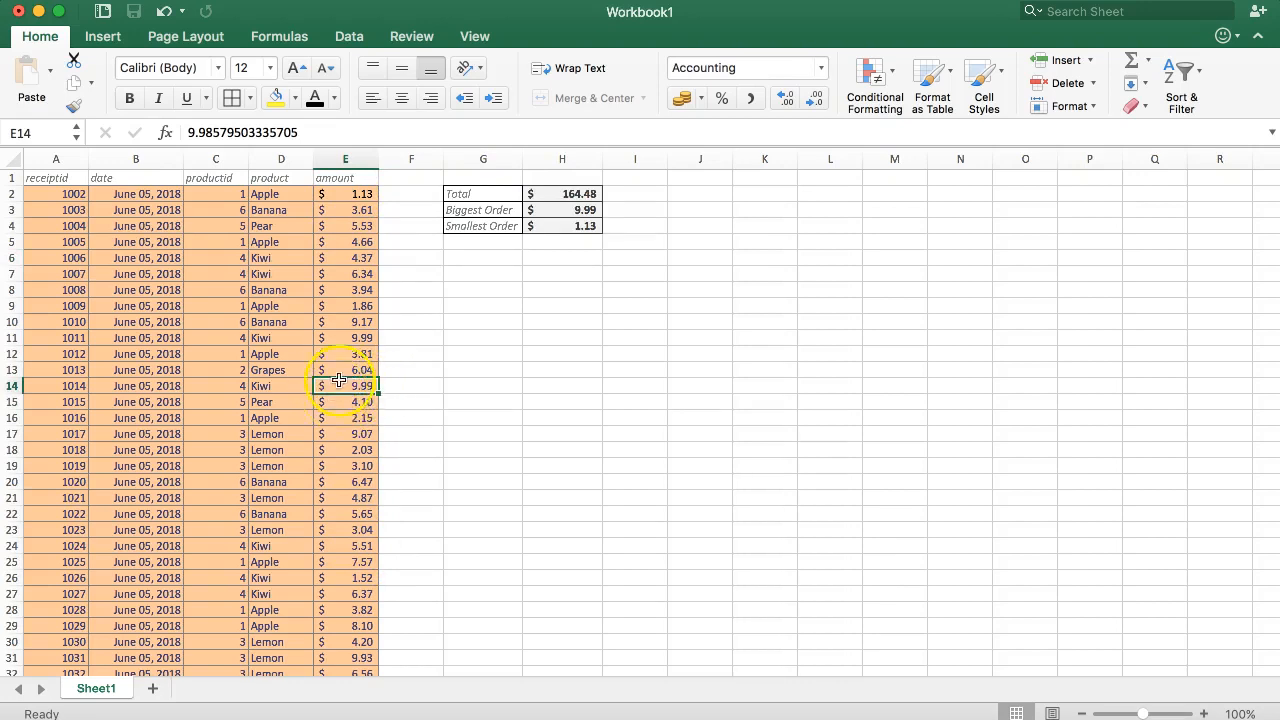
{"action": "left_click", "coordinate": [335, 195]}
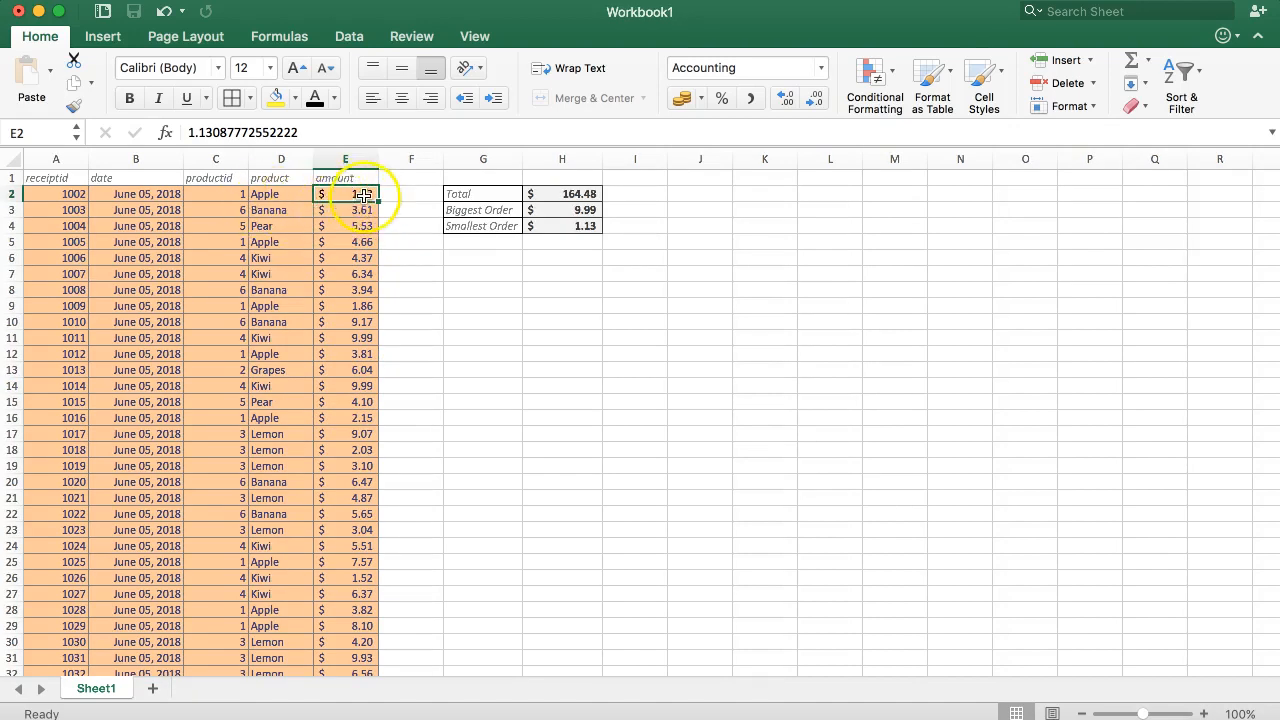
{"action": "left_click", "coordinate": [873, 74]}
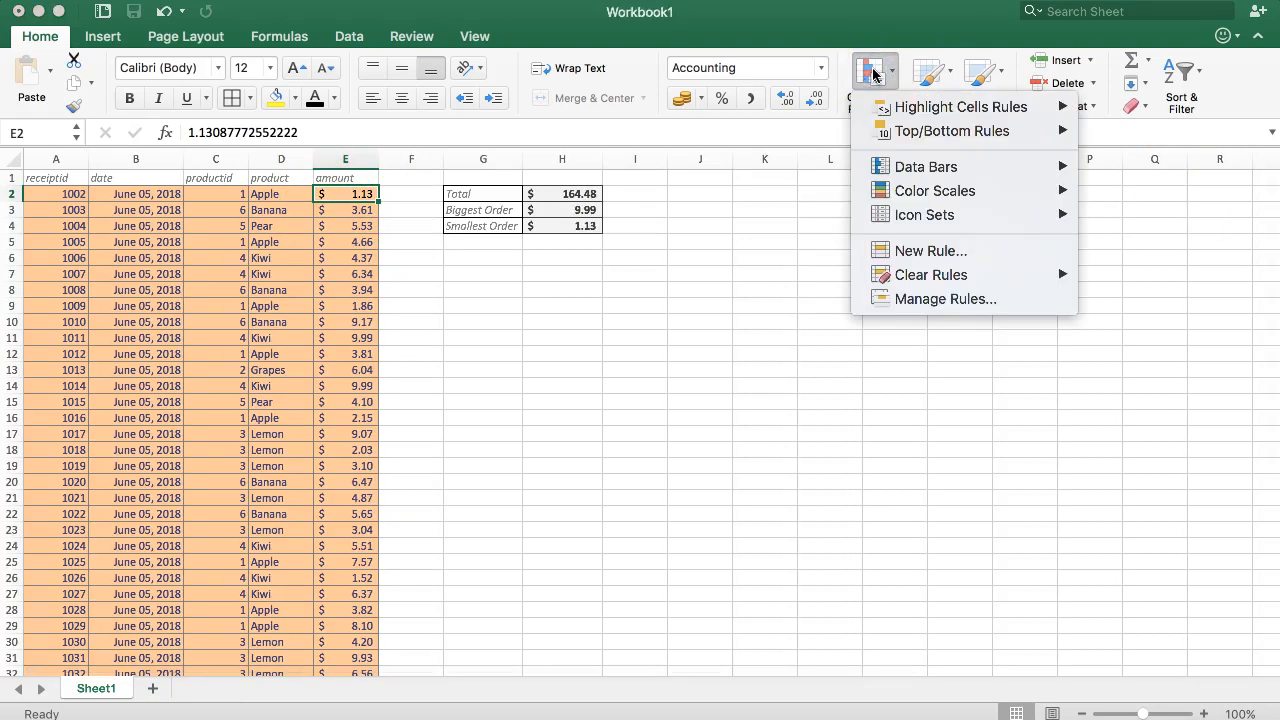
{"action": "left_click", "coordinate": [920, 114]}
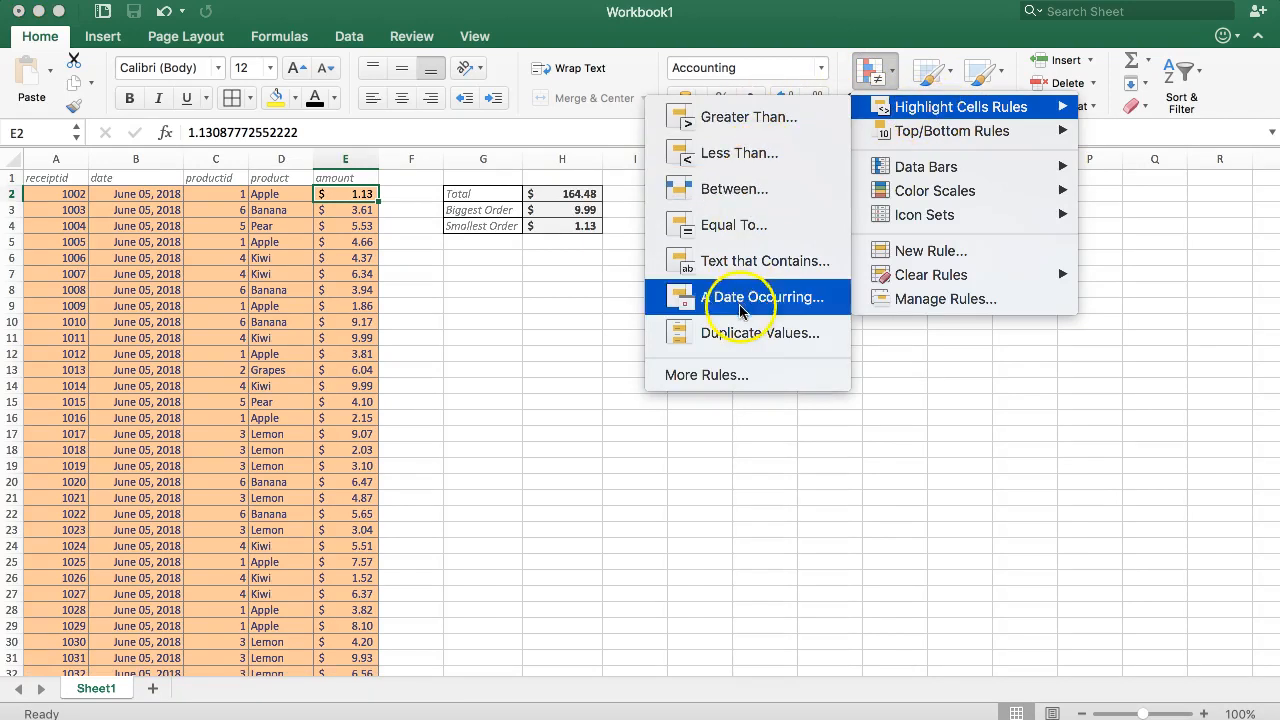
{"action": "mouse_move", "coordinate": [932, 134]}
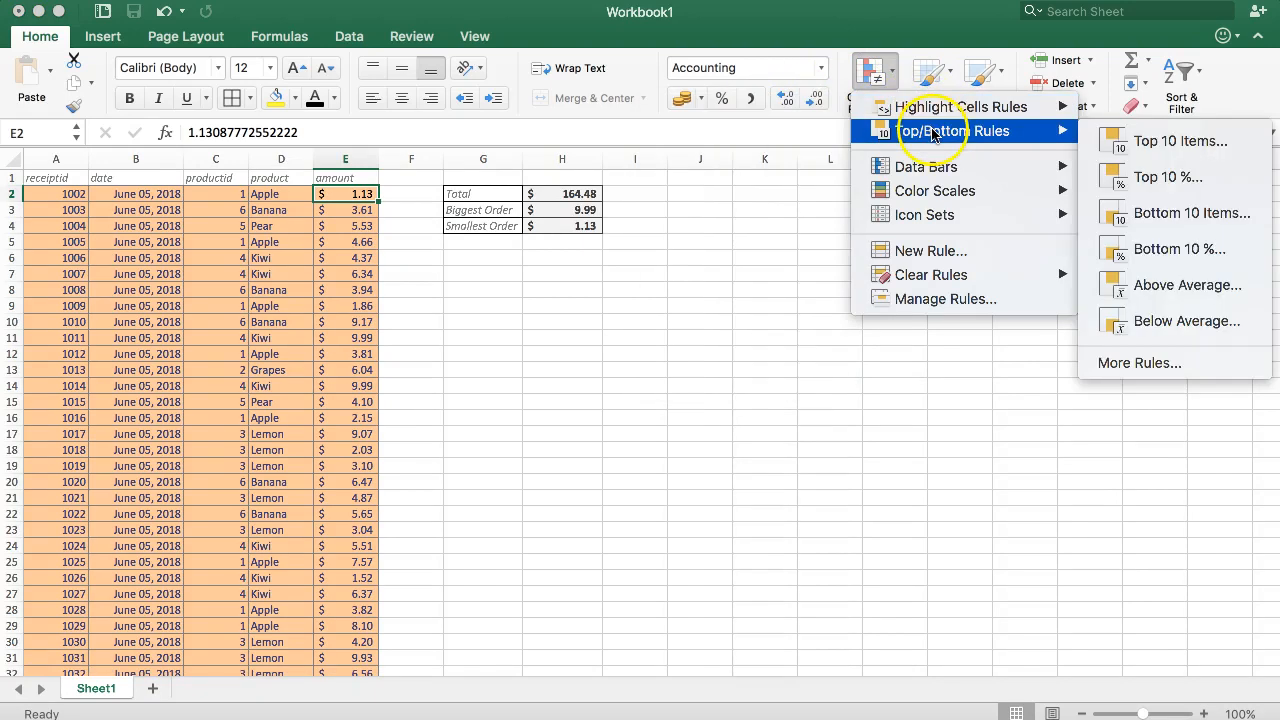
{"action": "mouse_move", "coordinate": [940, 112]}
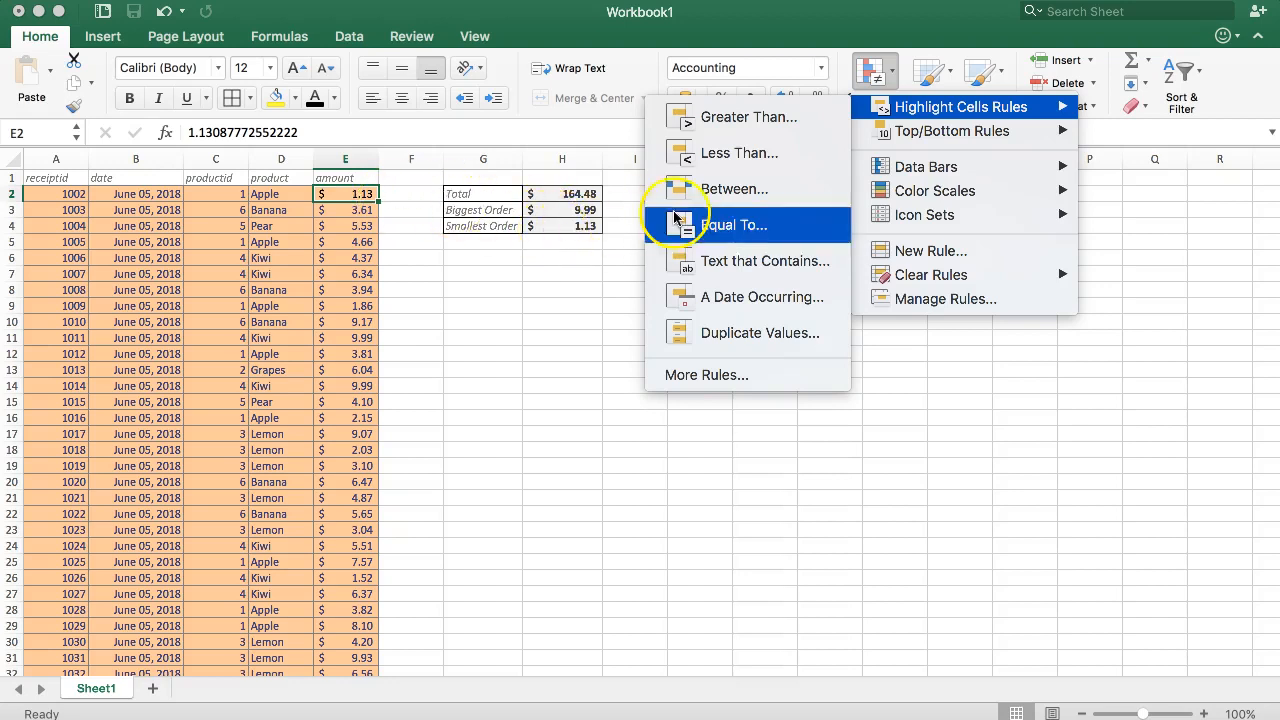
{"action": "left_click", "coordinate": [733, 226]}
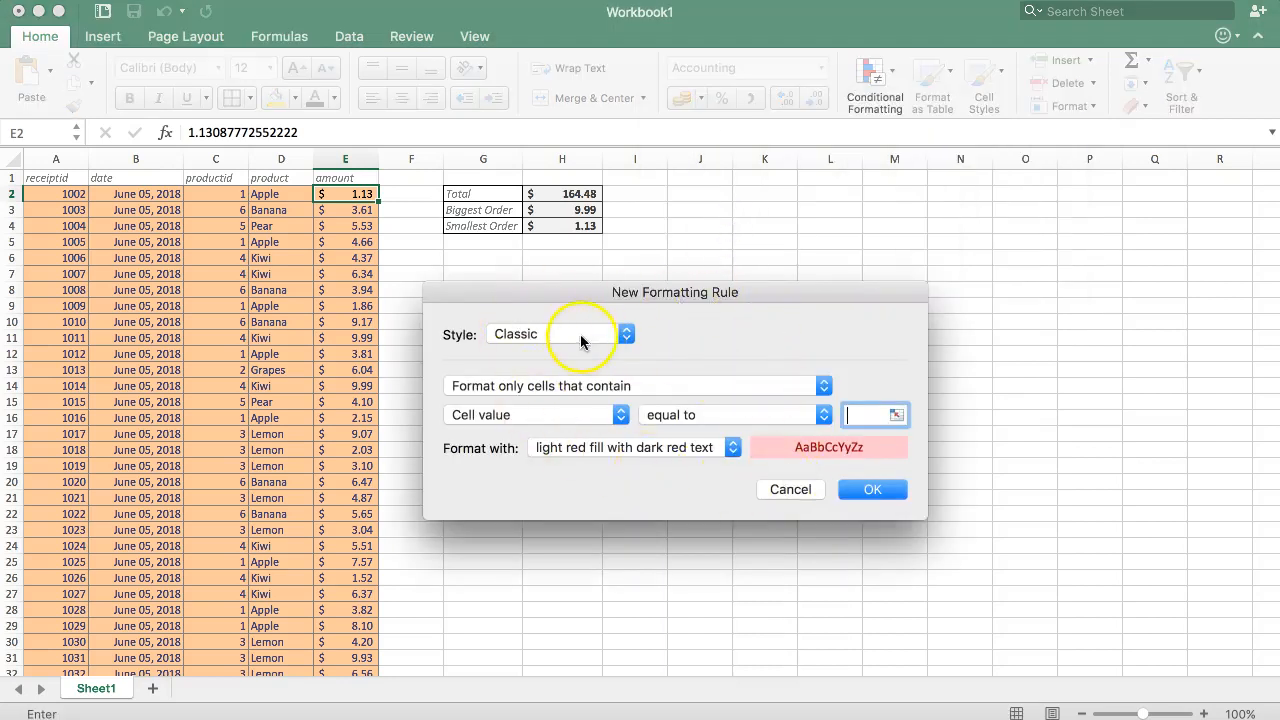
{"action": "mouse_move", "coordinate": [675, 298]}
{"action": "left_mouse_down"}
{"action": "mouse_move", "coordinate": [703, 287]}
{"action": "mouse_move", "coordinate": [691, 291]}
{"action": "left_mouse_up"}
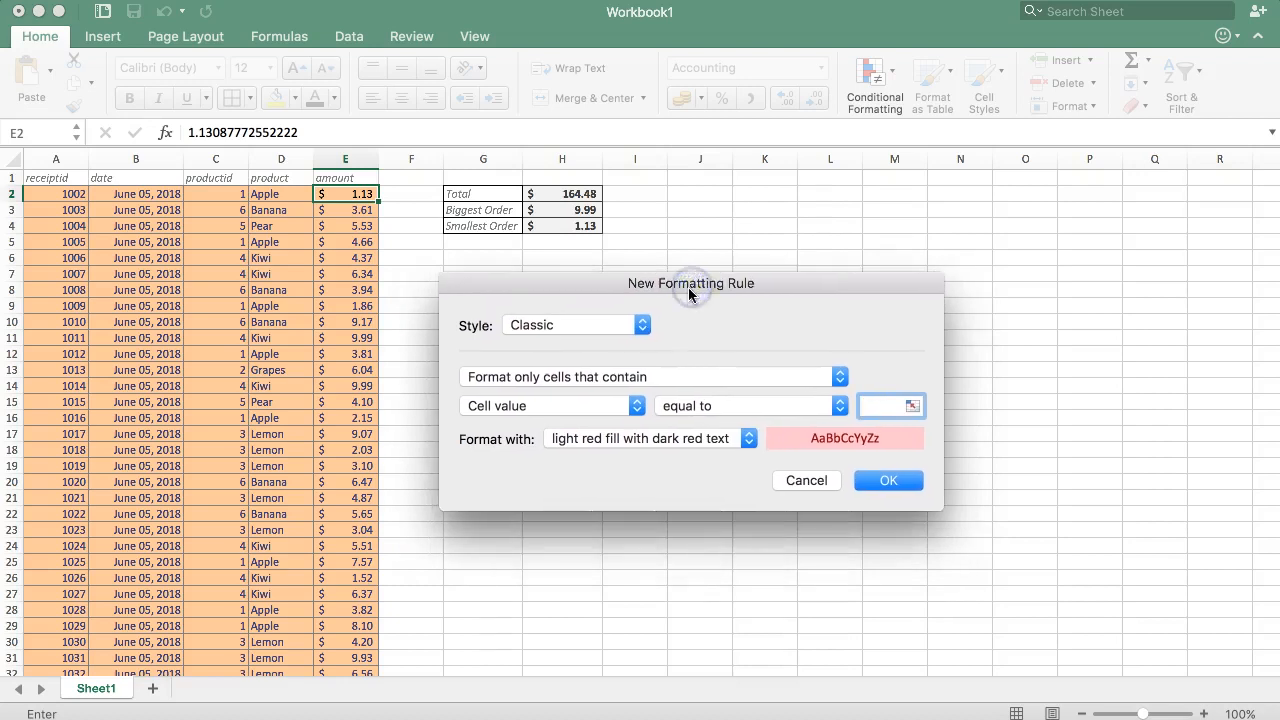
Review the rule's options, keeping the Classic style, "Format only cells that contain" and the "equal to" condition
{"action": "left_click", "coordinate": [552, 333]}
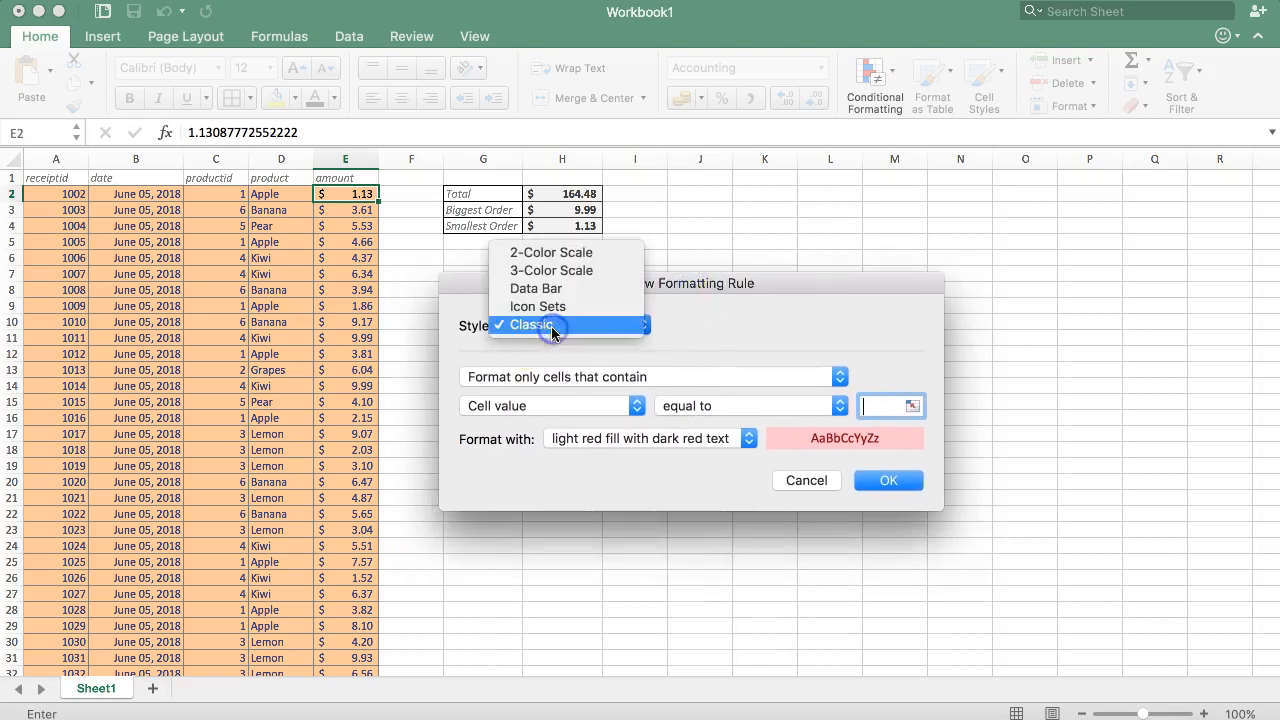
{"action": "left_click", "coordinate": [545, 326]}
{"action": "left_click", "coordinate": [578, 380]}
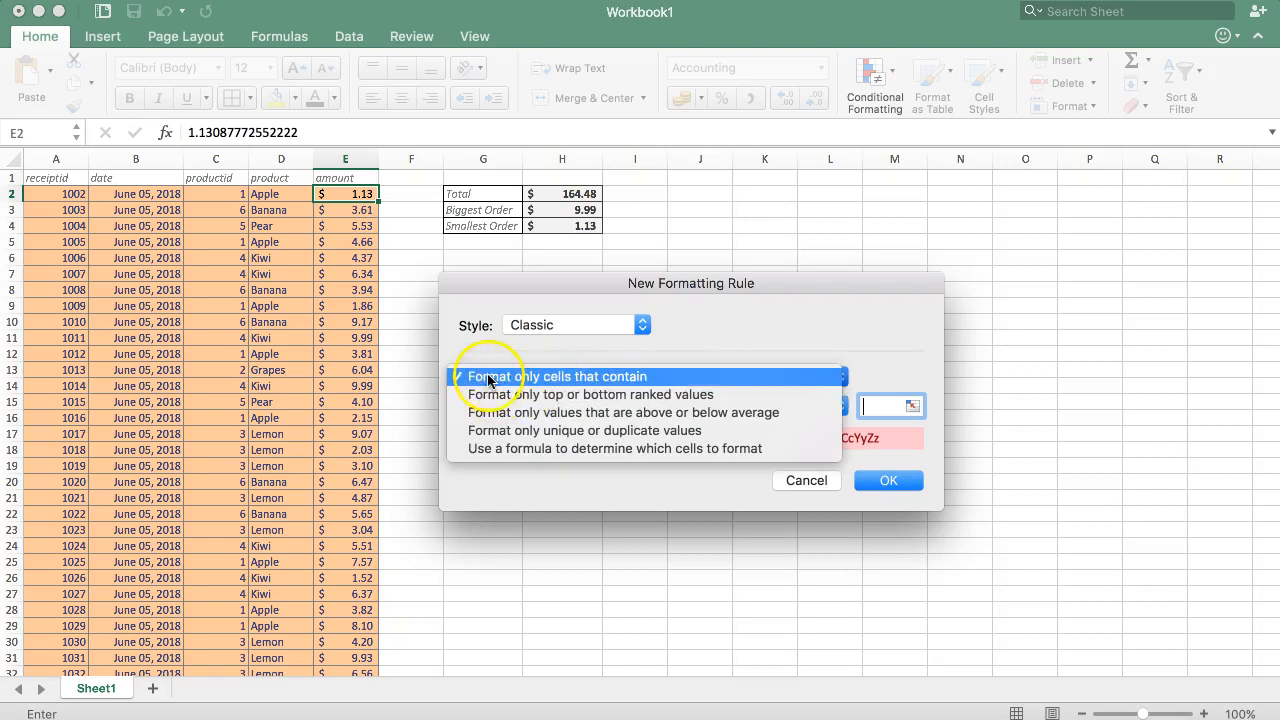
{"action": "left_click", "coordinate": [654, 378]}
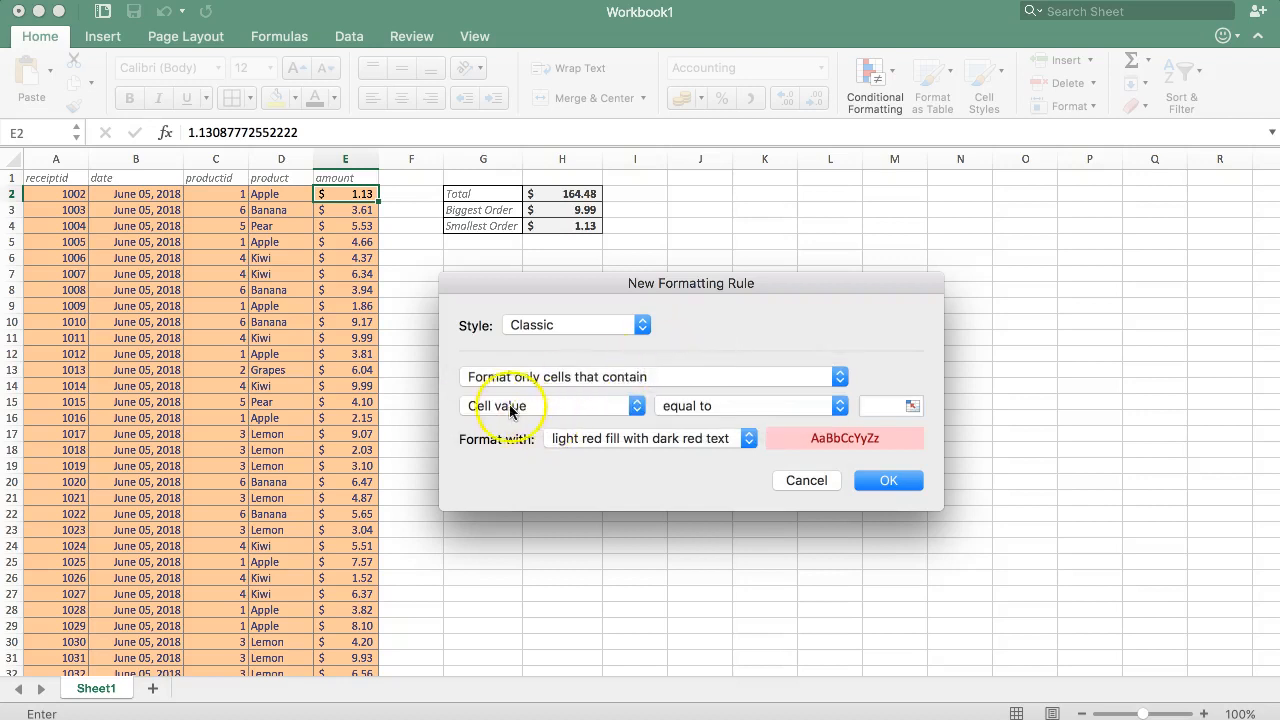
{"action": "left_click", "coordinate": [724, 407]}
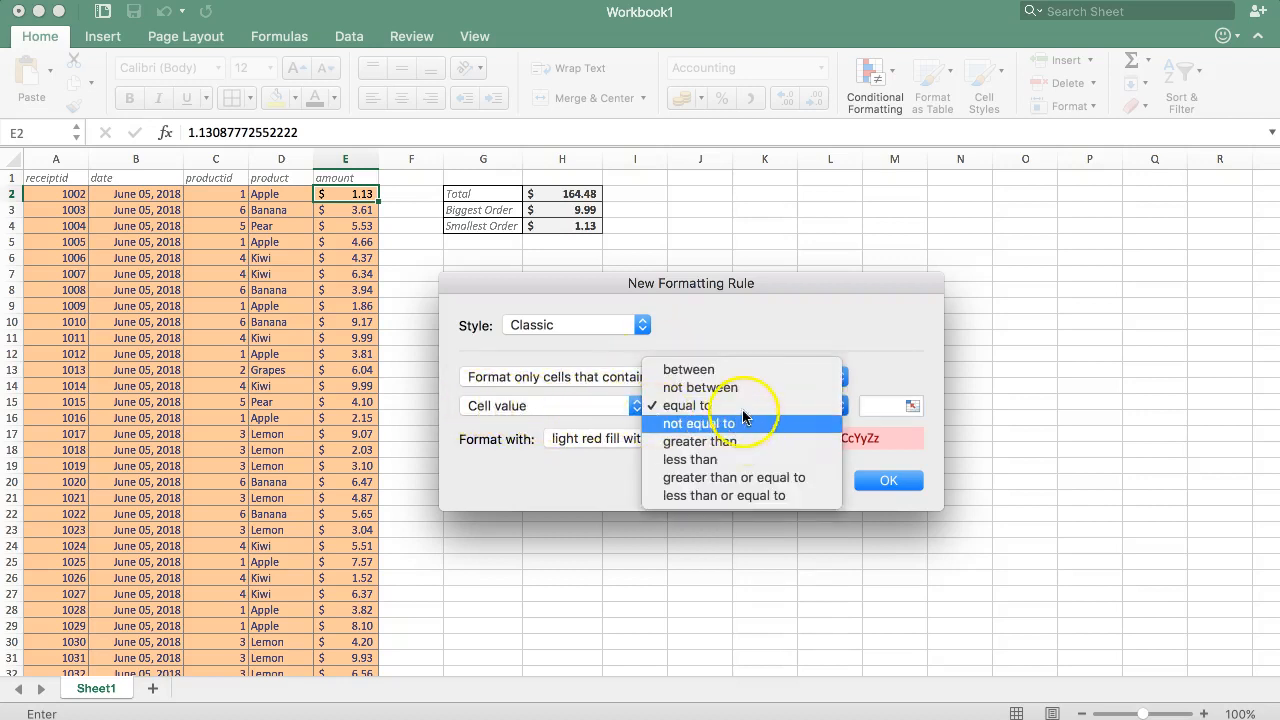
{"action": "left_click", "coordinate": [741, 410]}
Set the rule's comparison value to the Smallest Order cell, =$H$4
{"action": "left_click", "coordinate": [875, 404]}
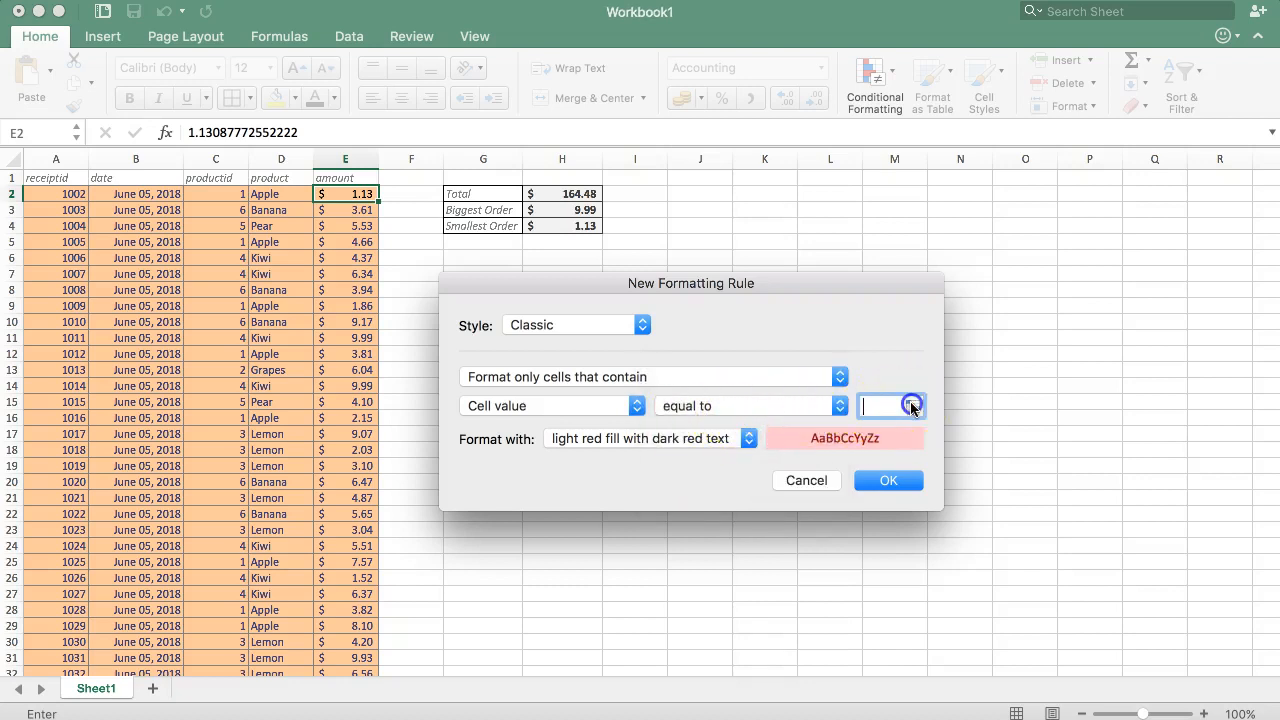
{"action": "left_click", "coordinate": [912, 405]}
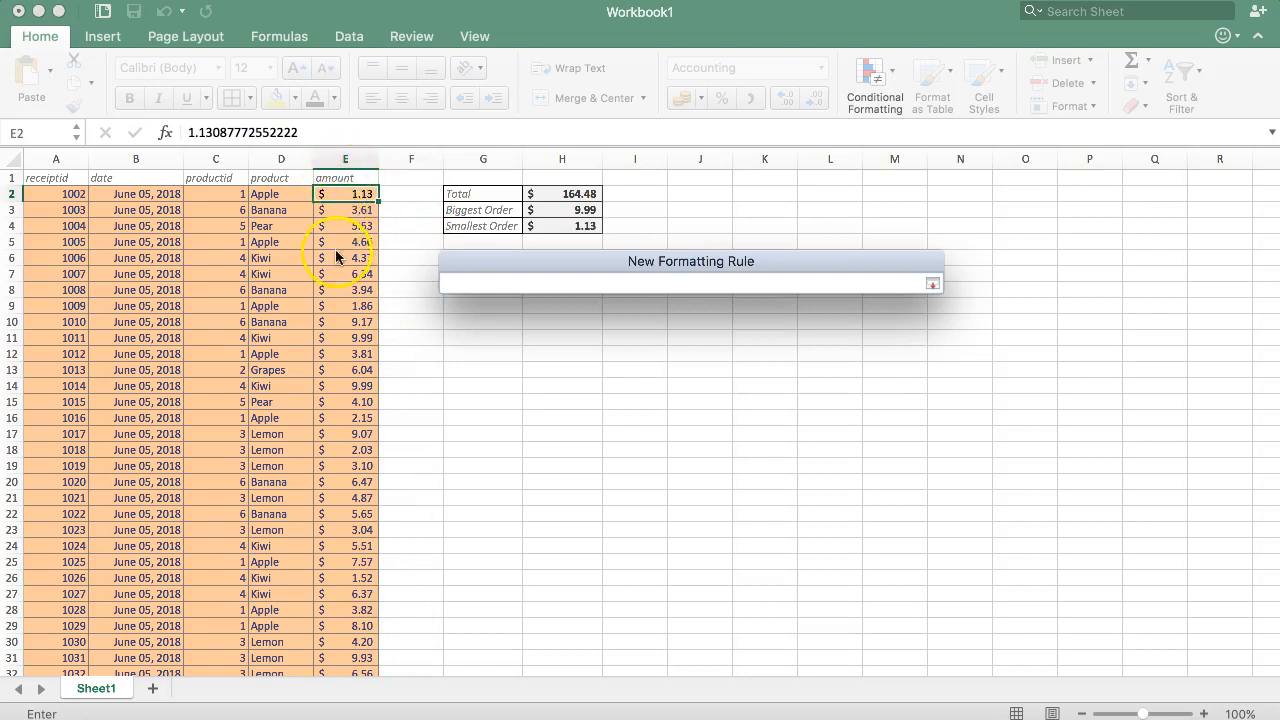
{"action": "left_click", "coordinate": [562, 226]}
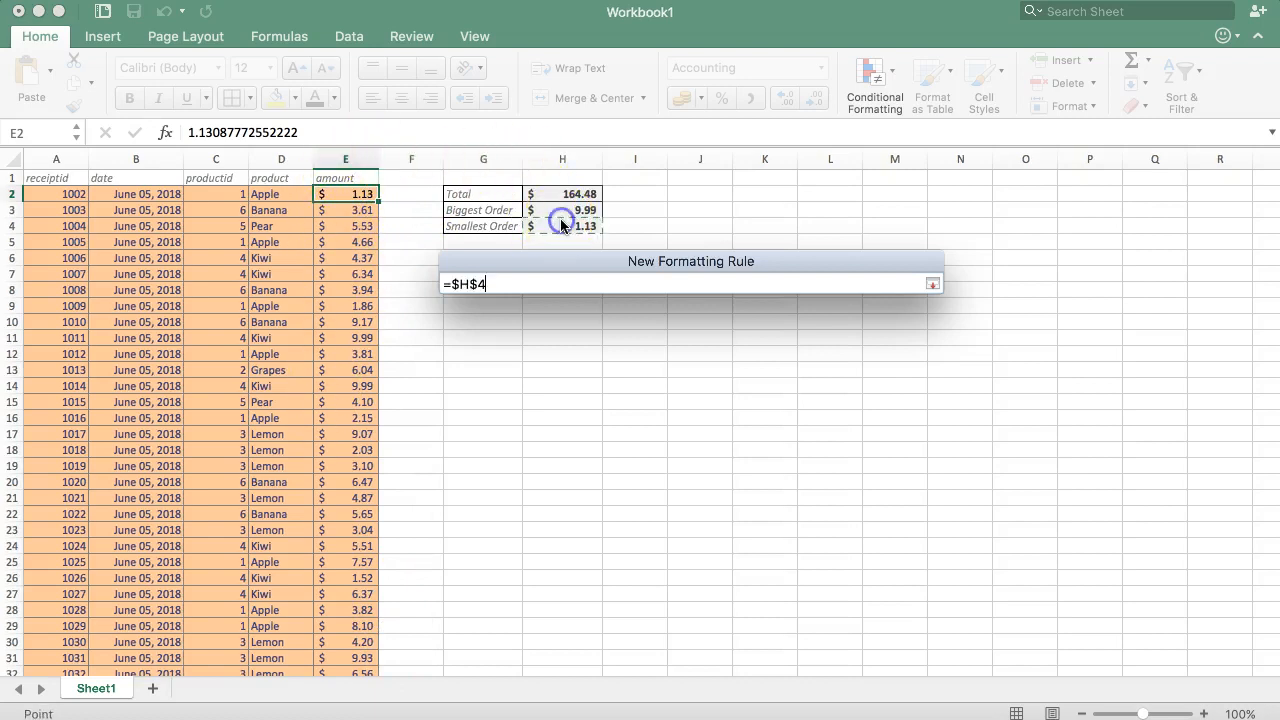
{"action": "left_click", "coordinate": [932, 284]}
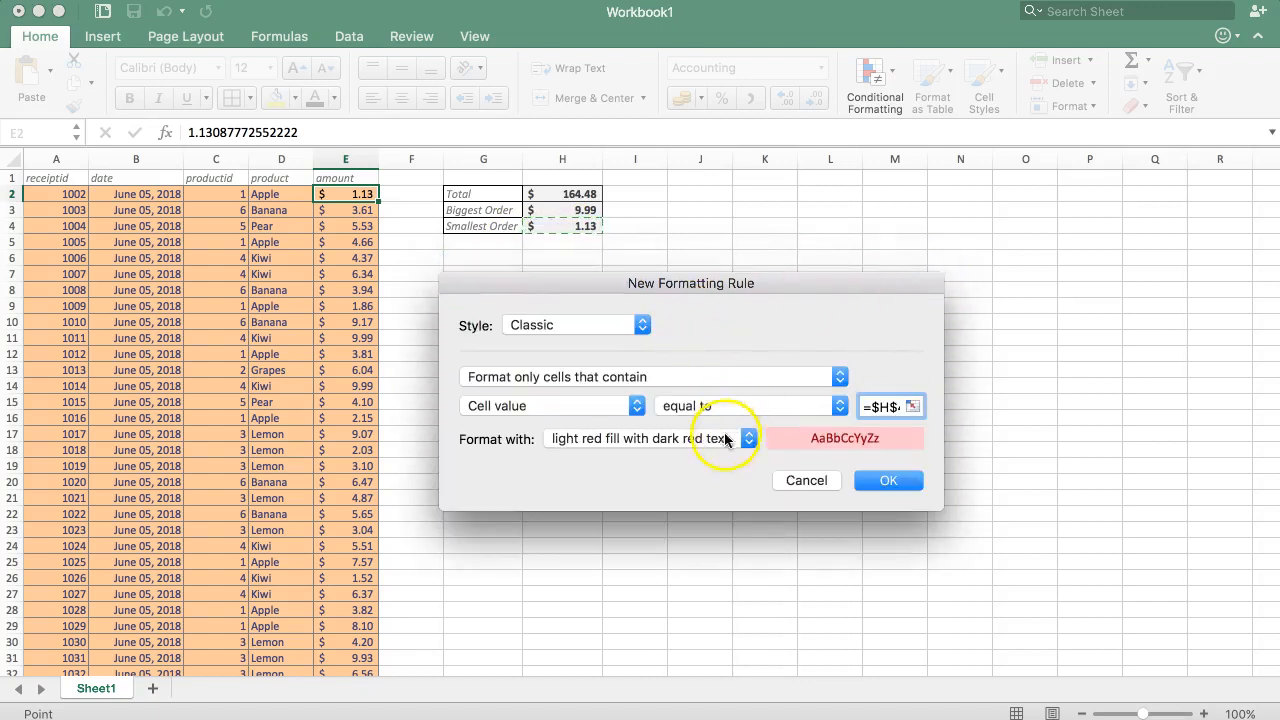
Format matches with light red fill with dark red text and apply the rule to E2
{"action": "left_click", "coordinate": [660, 440]}
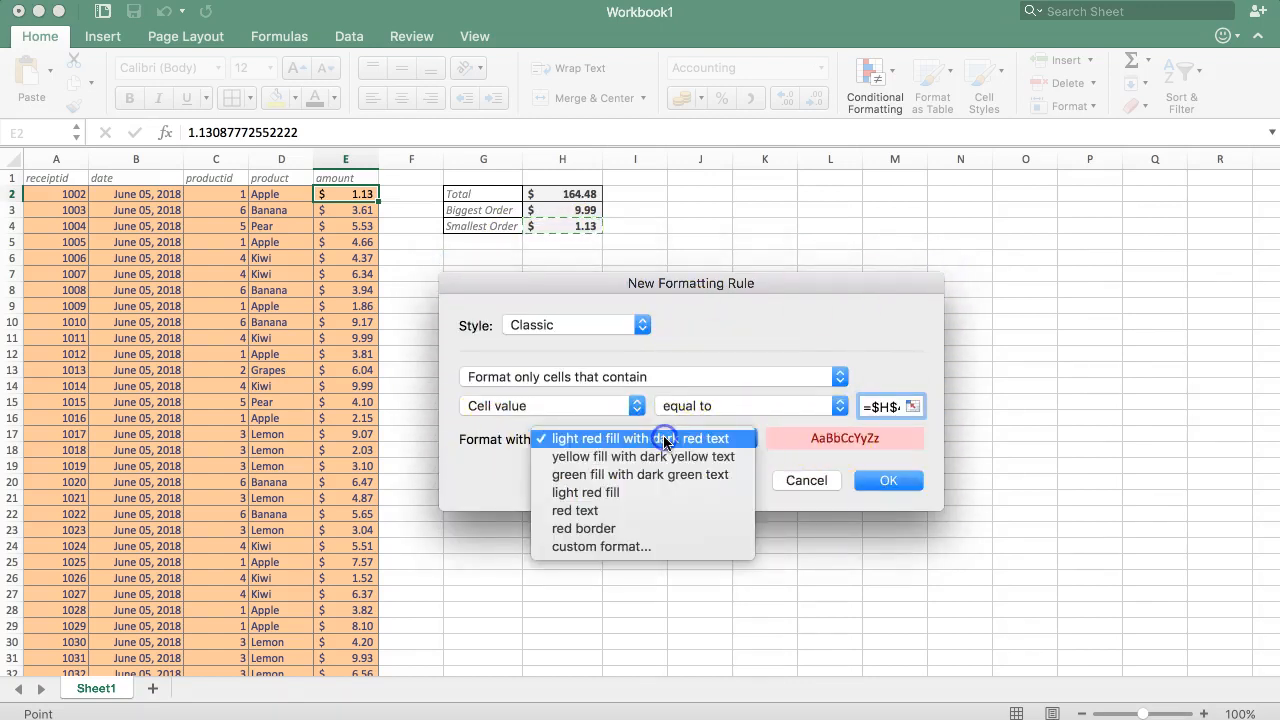
{"action": "left_click", "coordinate": [654, 455]}
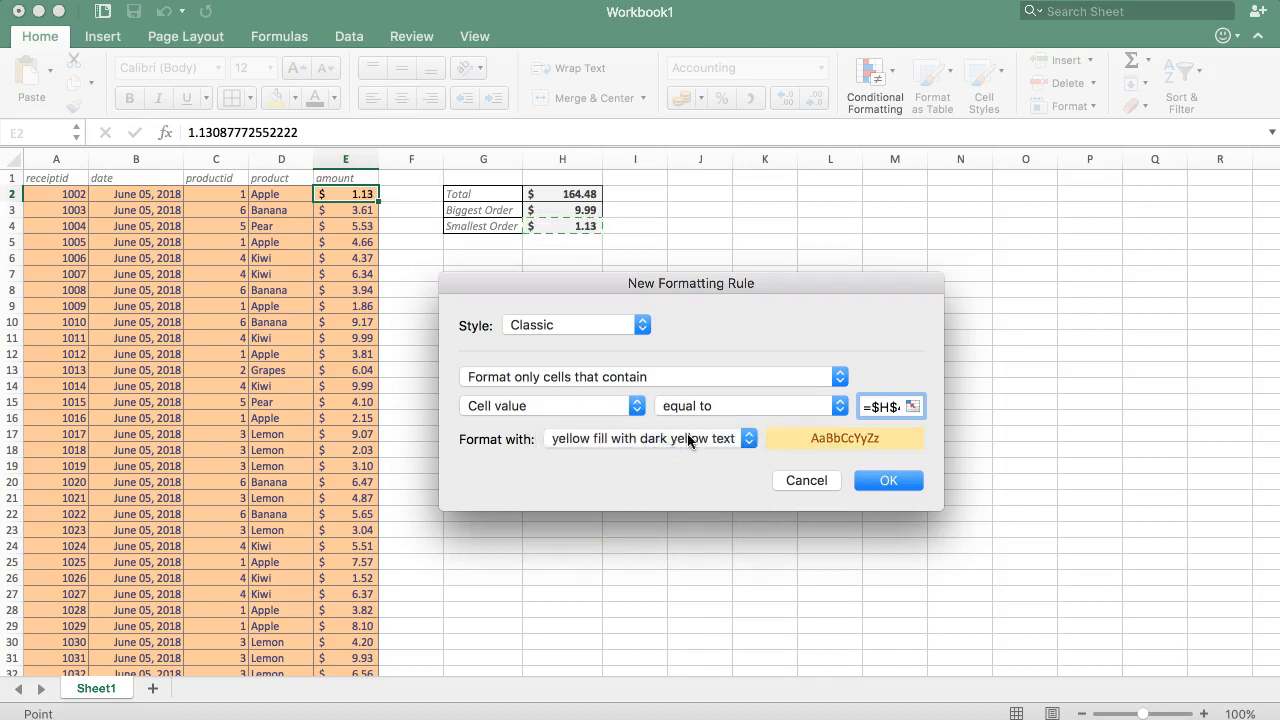
{"action": "left_click", "coordinate": [687, 435]}
{"action": "left_click", "coordinate": [676, 421]}
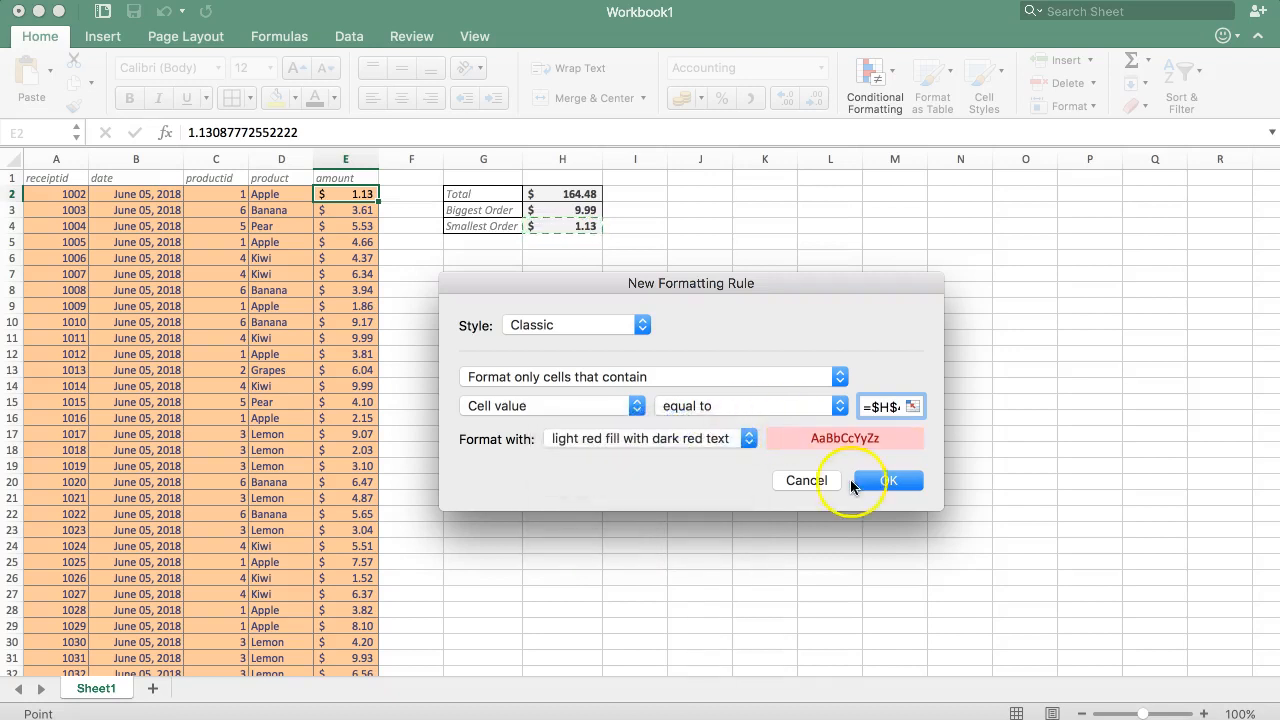
{"action": "left_click", "coordinate": [880, 481]}
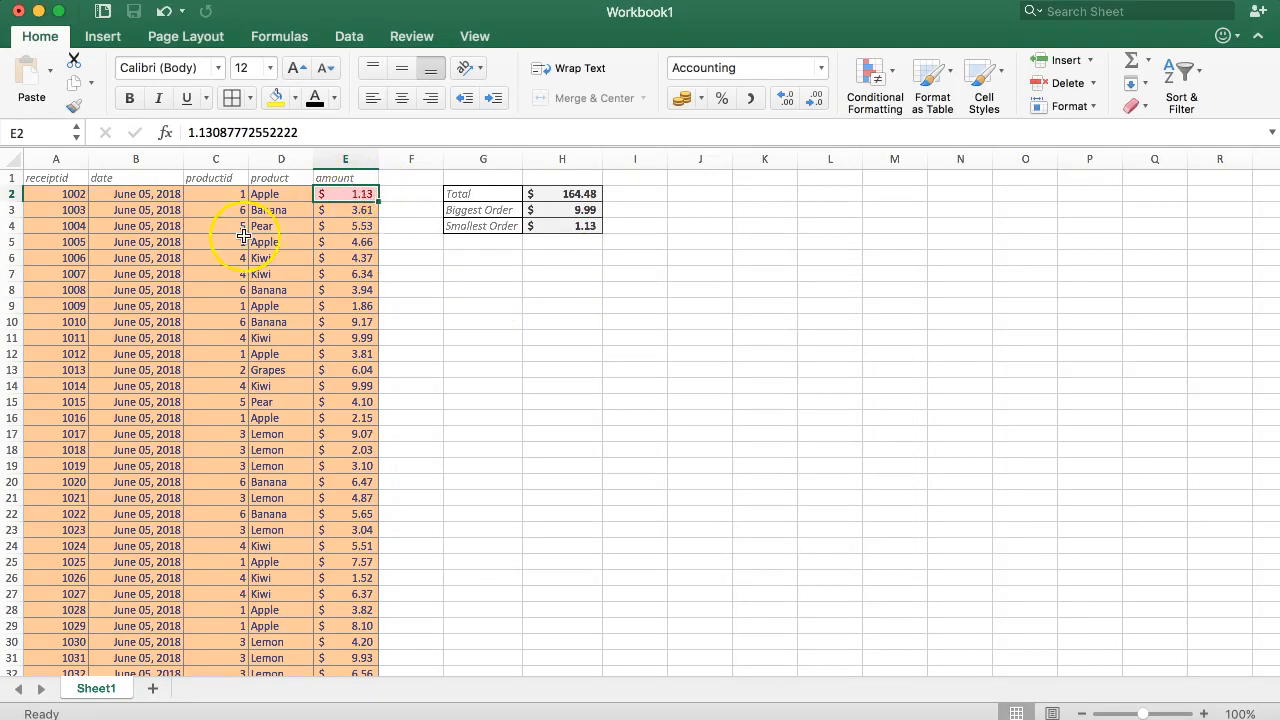
Set the amount in E3 to 1.13
{"action": "left_click", "coordinate": [324, 210]}
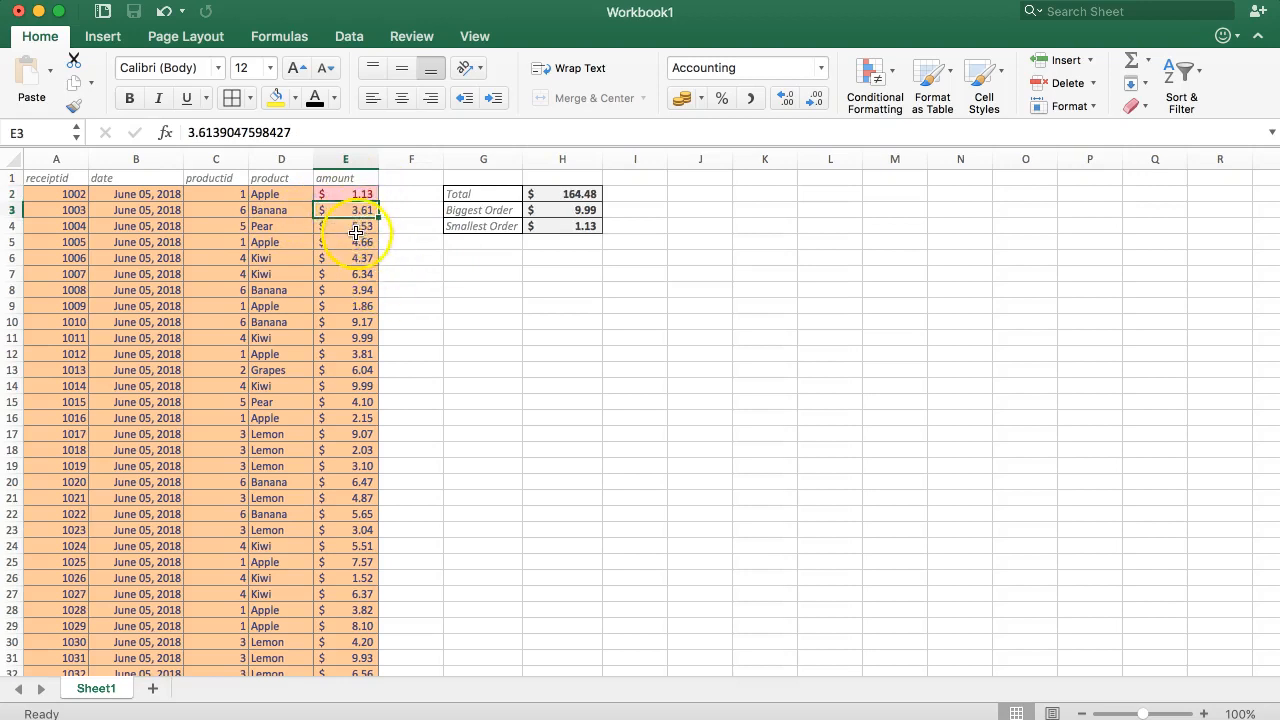
{"action": "key", "text": "F2"}
{"action": "type", "text": "1.13"}
{"action": "key", "text": "Return"}
{"action": "left_click", "coordinate": [414, 272]}
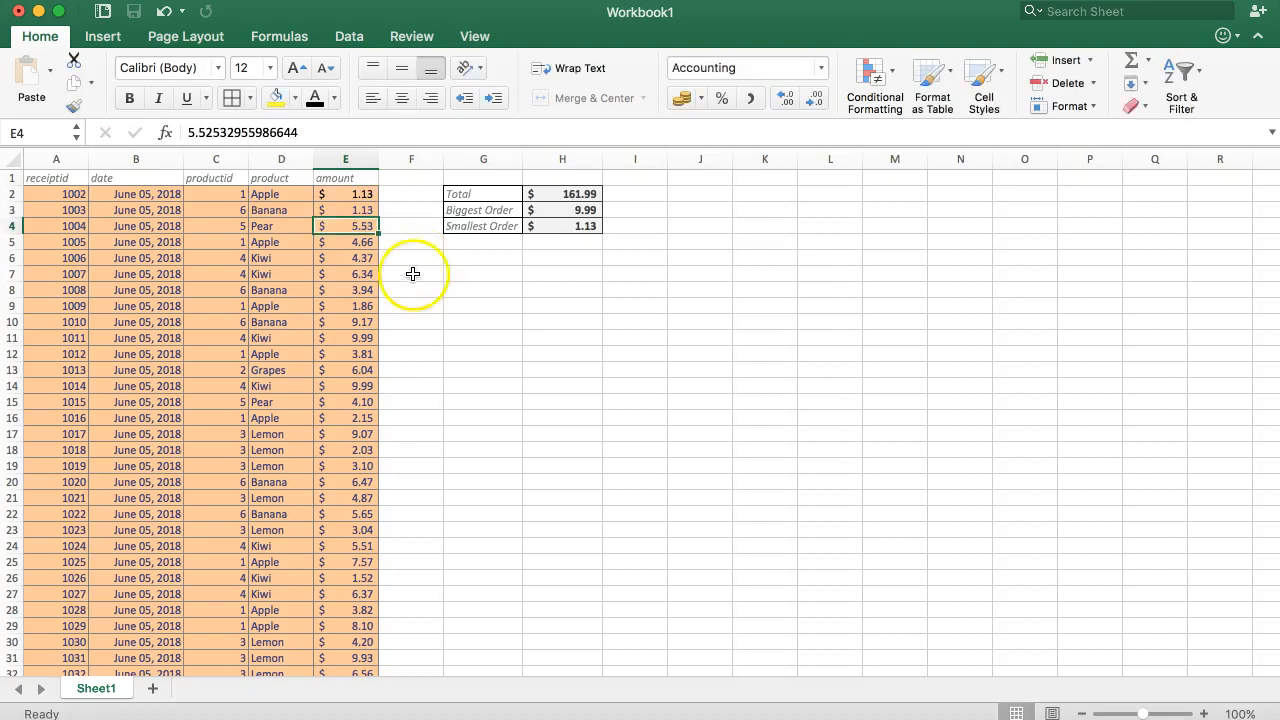
Set the amount in E3 to 1.12 and compare it with the Smallest Order cell H4
{"action": "left_click", "coordinate": [354, 210]}
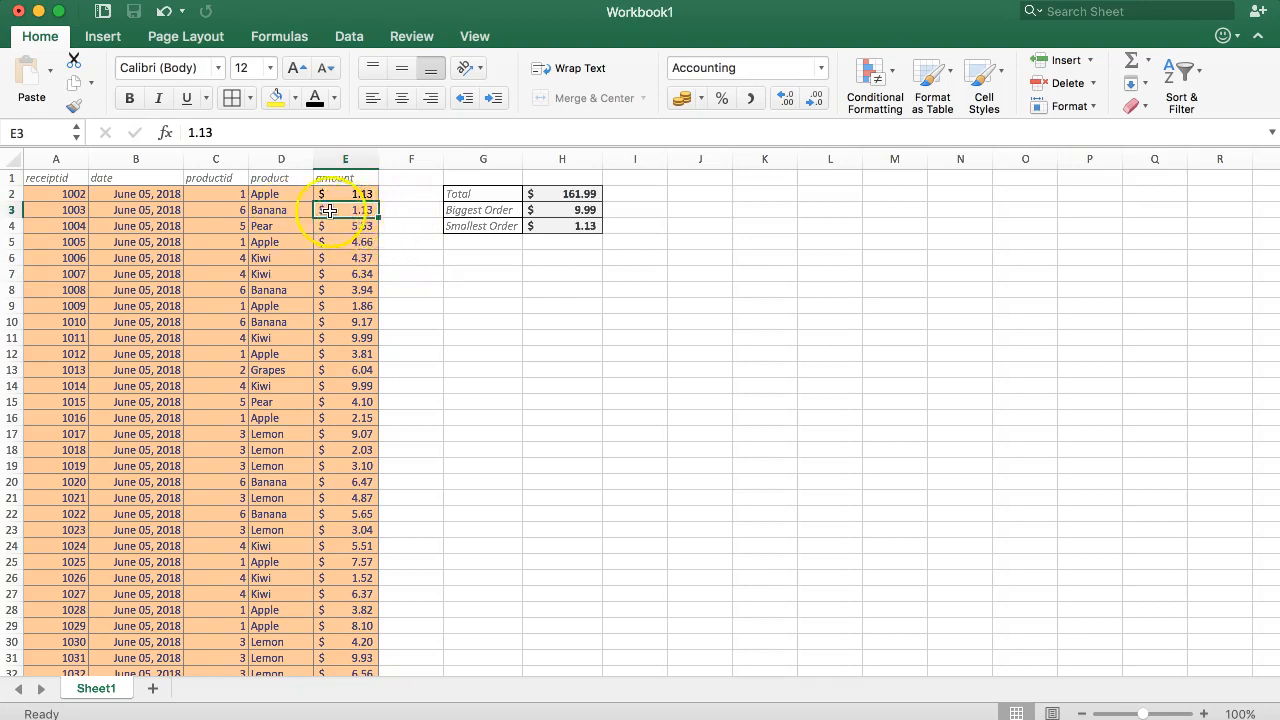
{"action": "right_click", "coordinate": [338, 210]}
{"action": "type", "text": "1.12"}
{"action": "key", "text": "Return"}
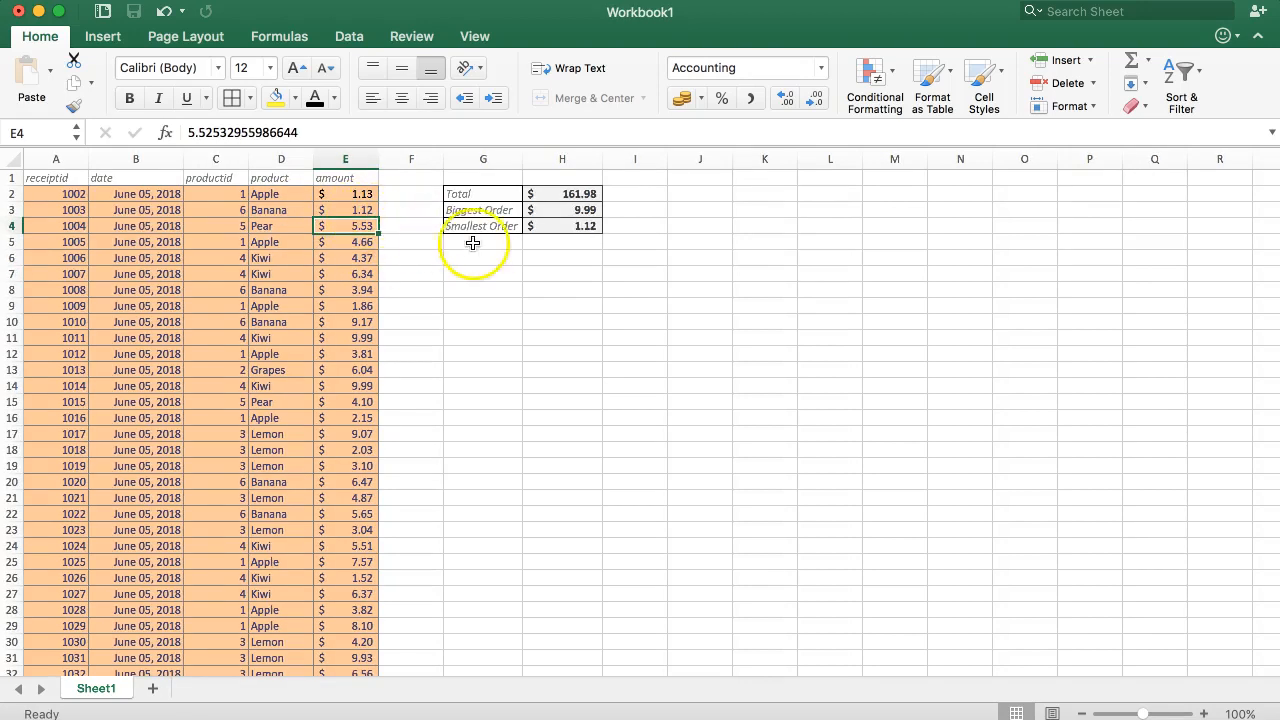
{"action": "left_click", "coordinate": [540, 226]}
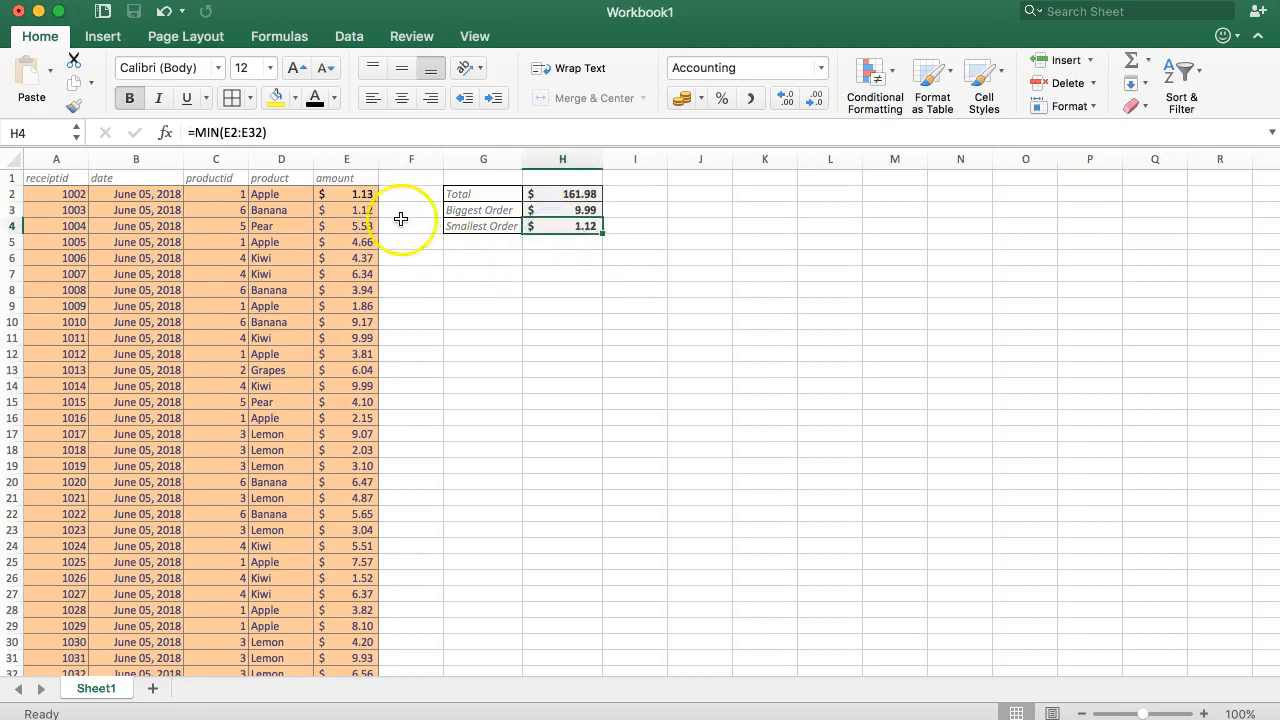
{"action": "left_click", "coordinate": [346, 207]}
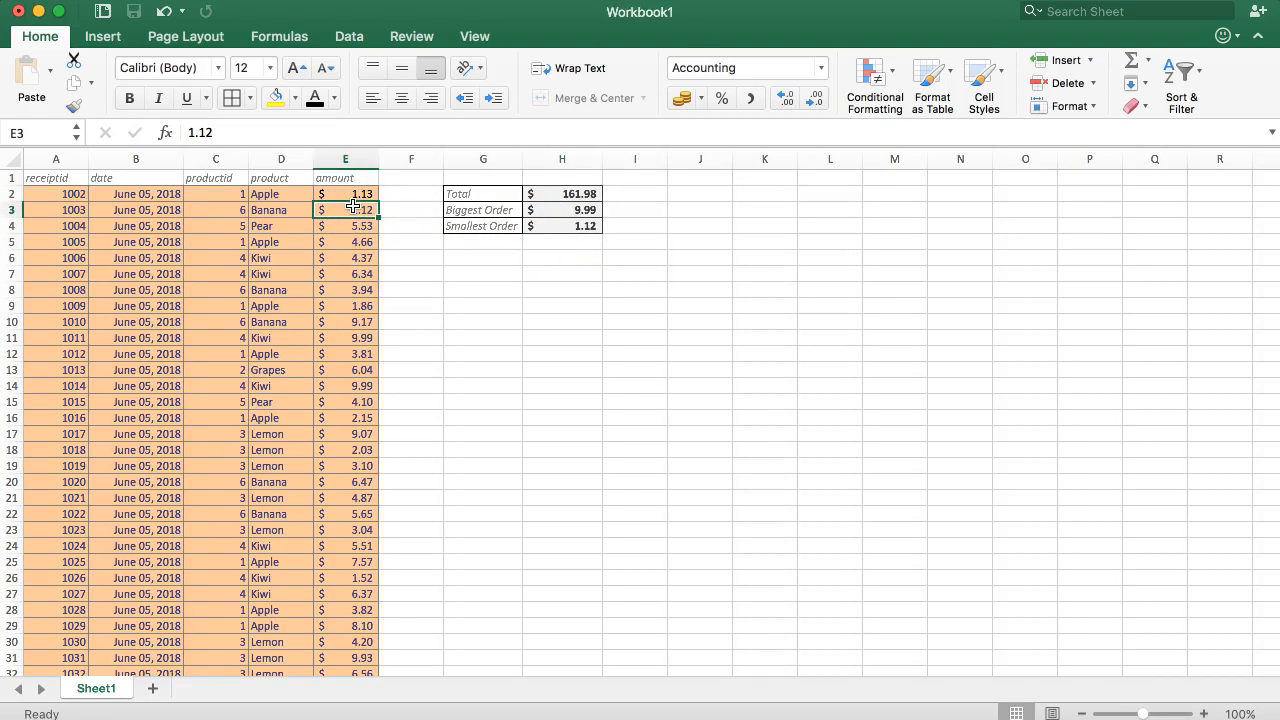
Copy the formatting of E2, including its conditional rule, onto the remaining amount cells E3:E32 with Format Painter
{"action": "mouse_move", "coordinate": [363, 190]}
{"action": "left_mouse_down"}
{"action": "mouse_move", "coordinate": [357, 297]}
{"action": "mouse_move", "coordinate": [350, 197]}
{"action": "left_mouse_up"}
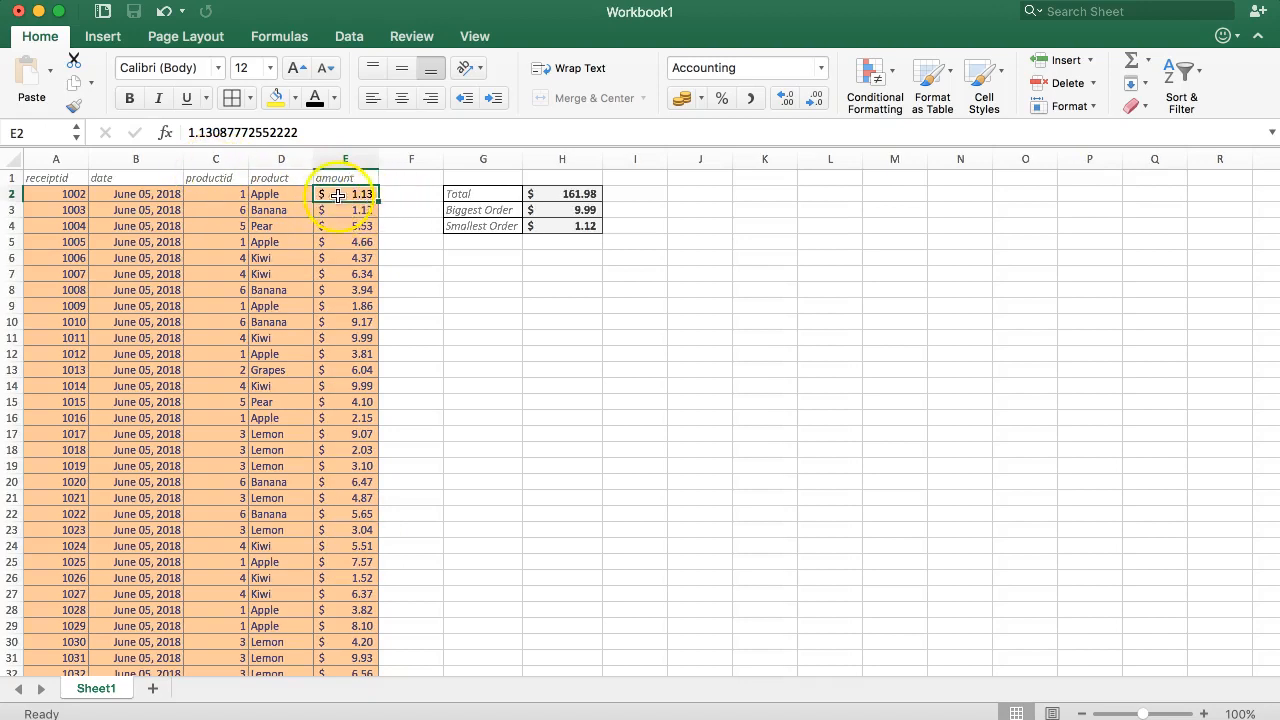
{"action": "left_click", "coordinate": [76, 107]}
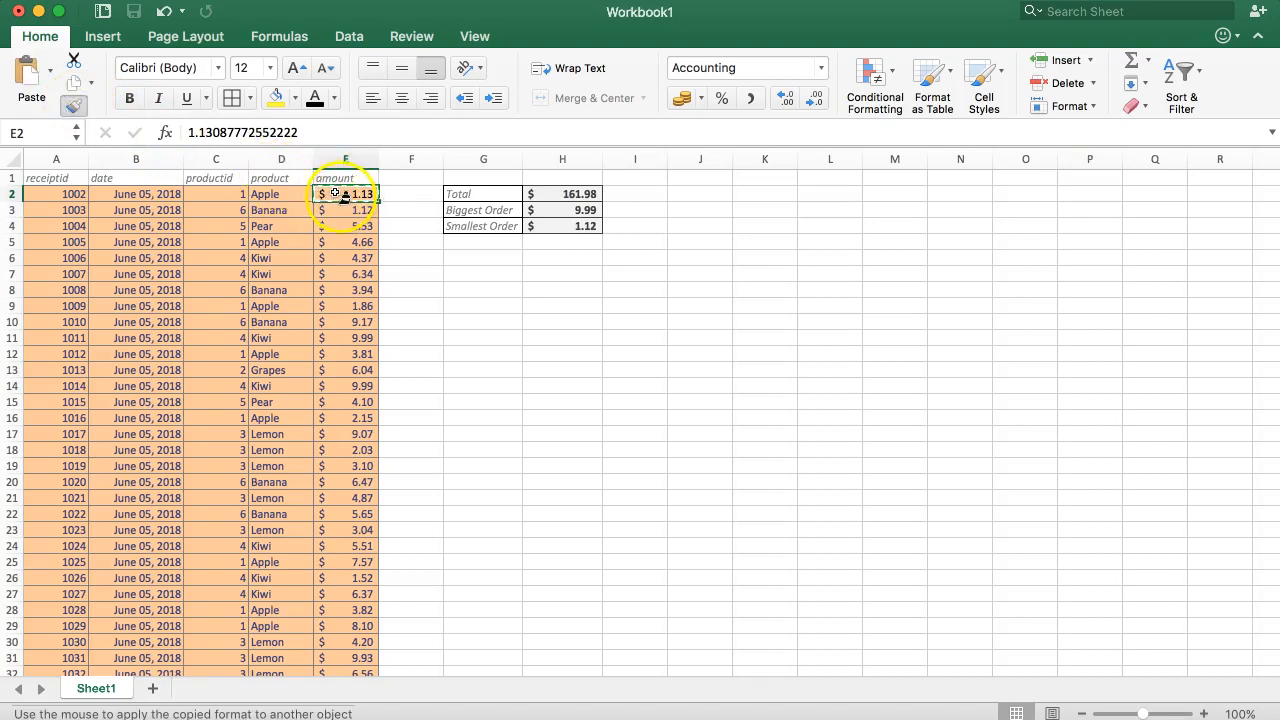
{"action": "mouse_move", "coordinate": [341, 205]}
{"action": "left_mouse_down"}
{"action": "mouse_move", "coordinate": [374, 371]}
{"action": "mouse_move", "coordinate": [363, 677]}
{"action": "mouse_move", "coordinate": [362, 626]}
{"action": "left_mouse_up"}
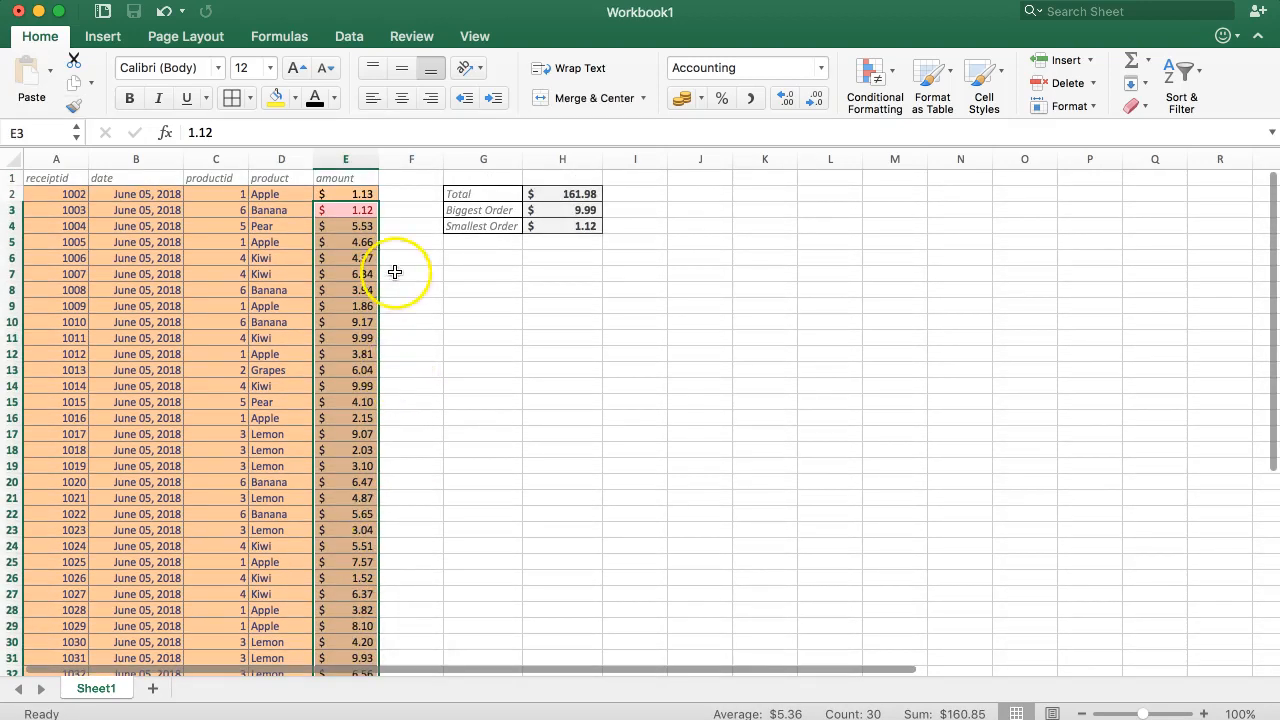
{"action": "left_click", "coordinate": [400, 231]}
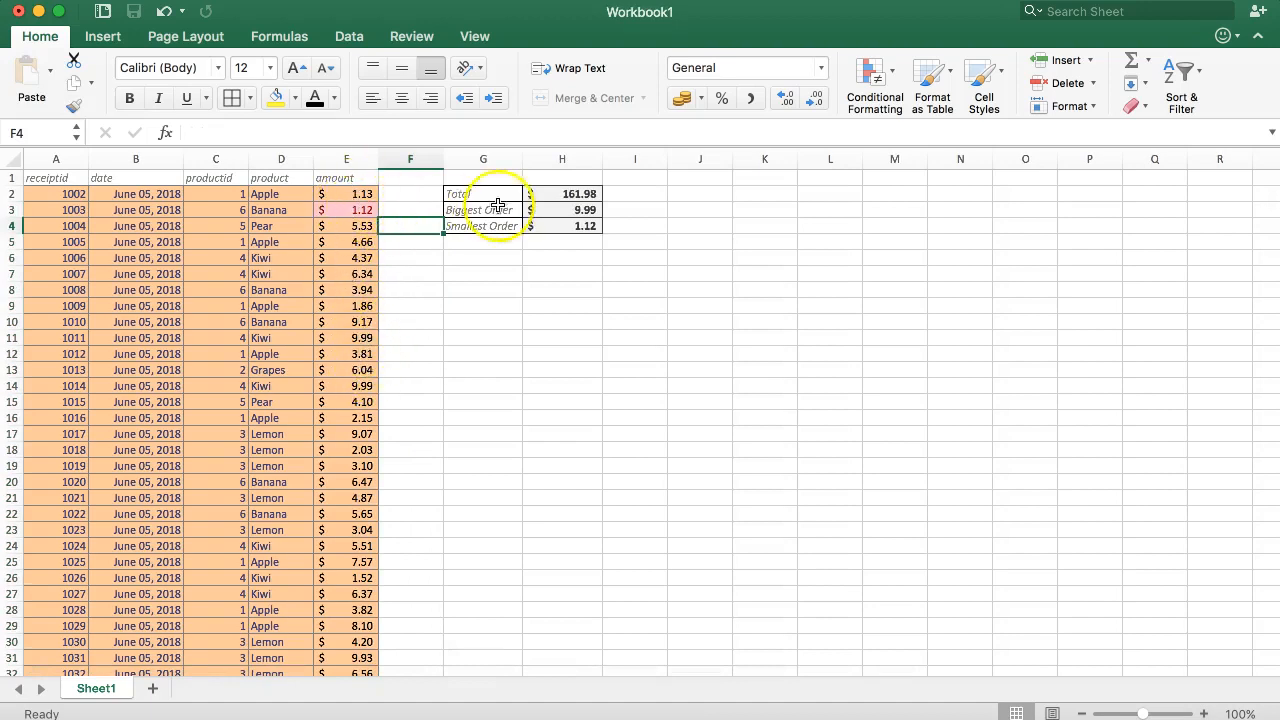
Start an Equal To highlight rule on E2 that compares its value with the Biggest Order cell $H$3
{"action": "left_click", "coordinate": [552, 210]}
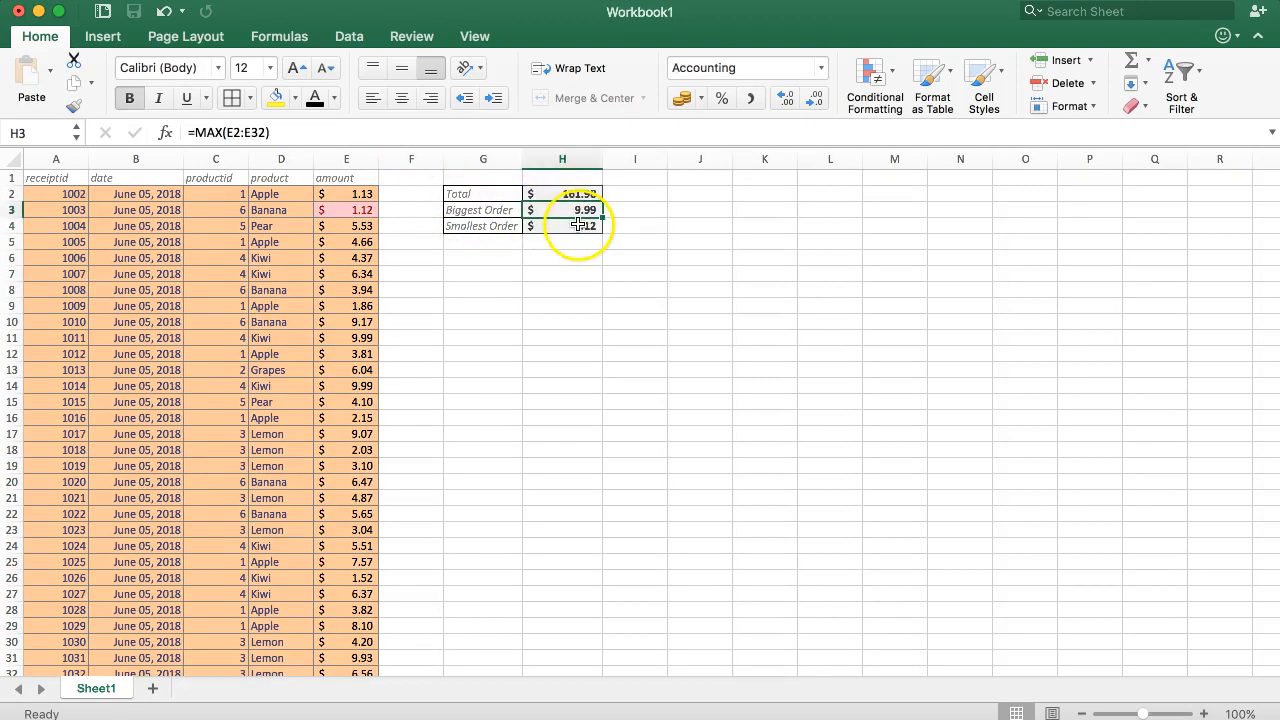
{"action": "left_click", "coordinate": [352, 194]}
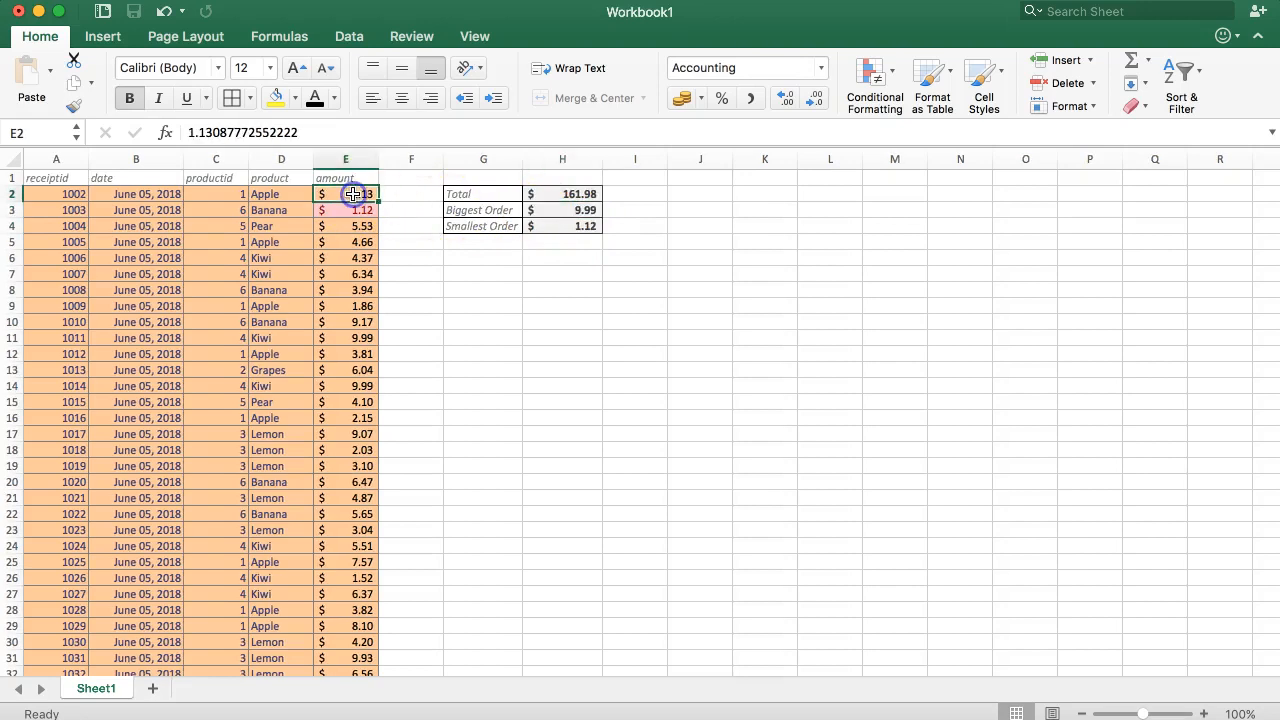
{"action": "left_click", "coordinate": [870, 72]}
{"action": "mouse_move", "coordinate": [975, 124]}
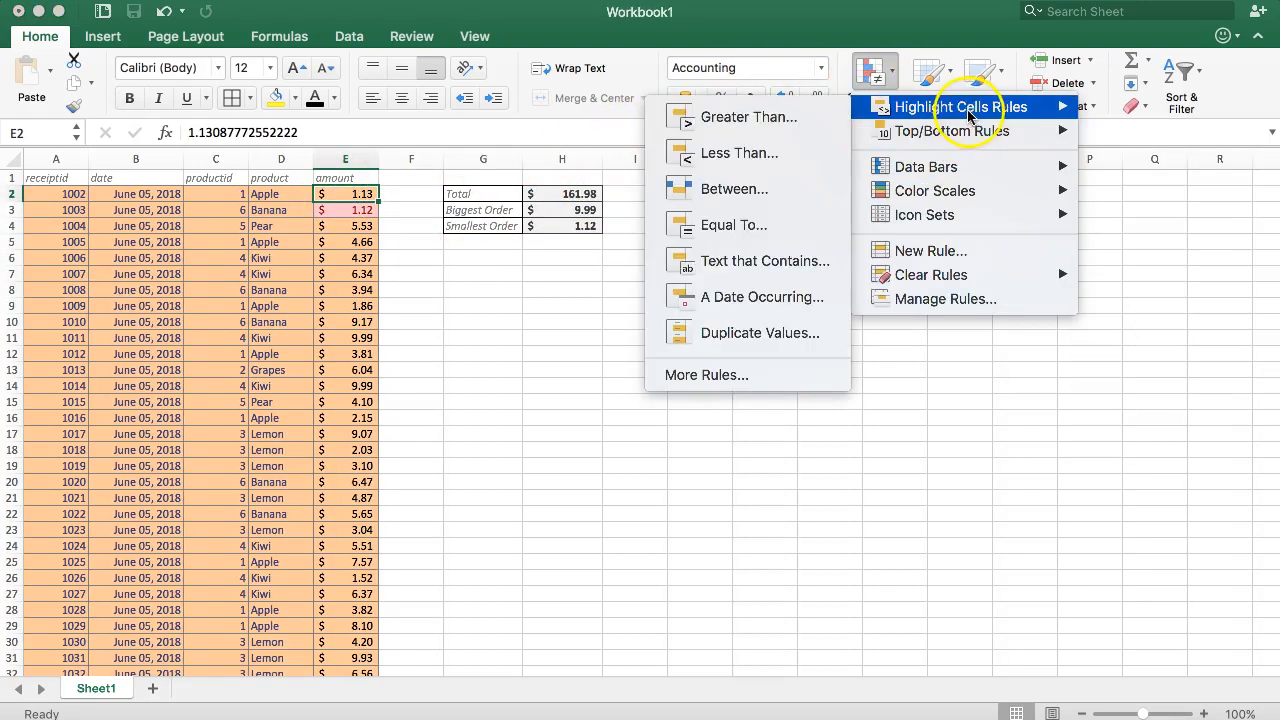
{"action": "left_click", "coordinate": [718, 227]}
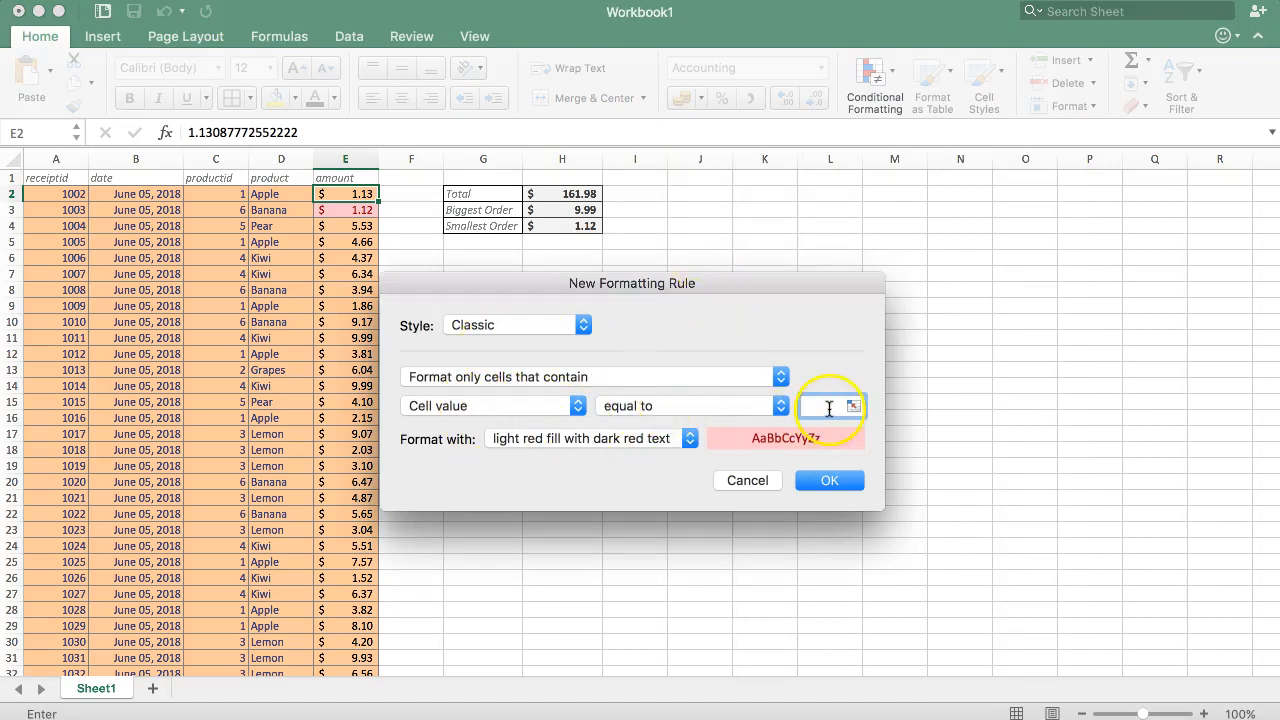
{"action": "left_click", "coordinate": [567, 211]}
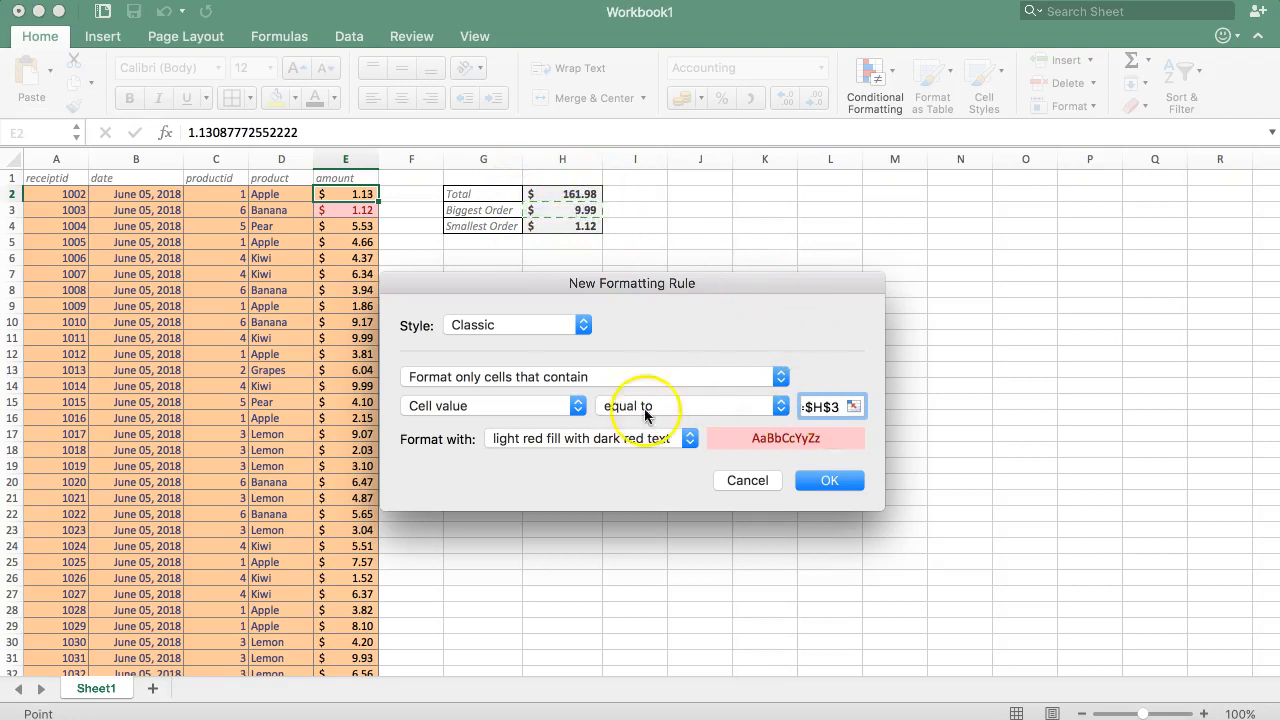
Format matches with green fill with dark green text and apply the rule to E2
{"action": "left_click", "coordinate": [584, 439]}
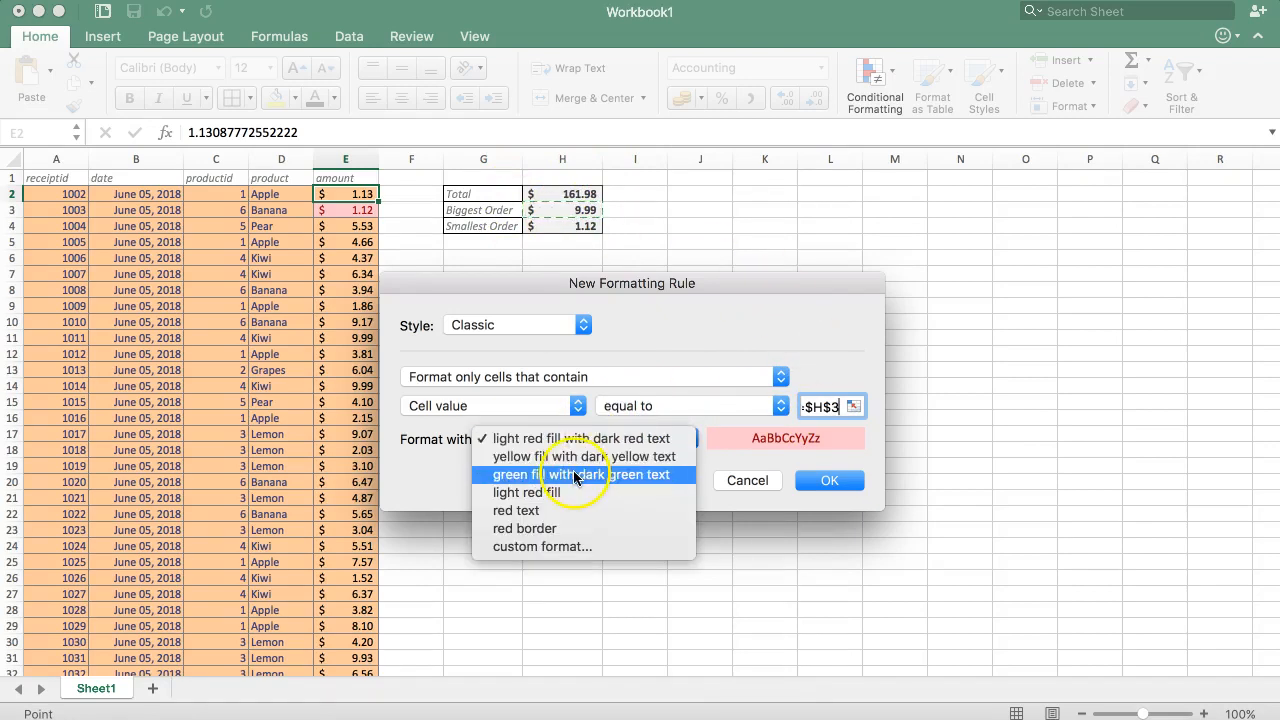
{"action": "left_click", "coordinate": [575, 474]}
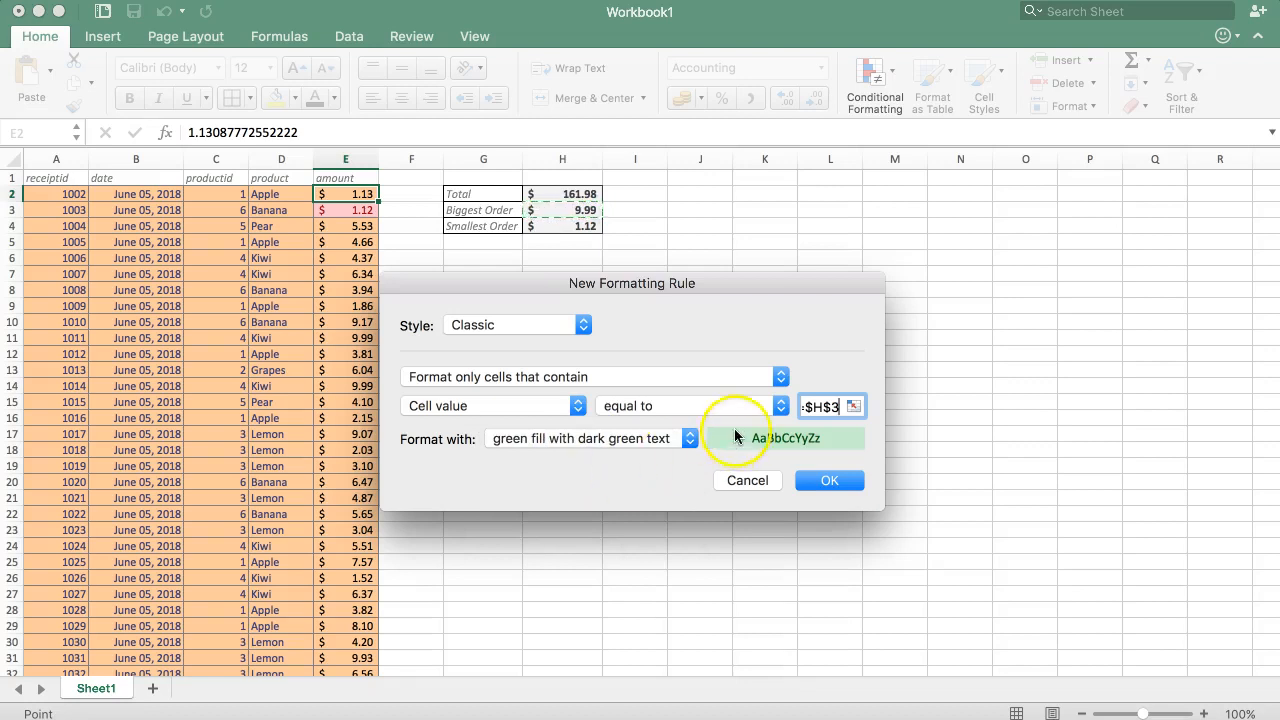
{"action": "left_click", "coordinate": [829, 480]}
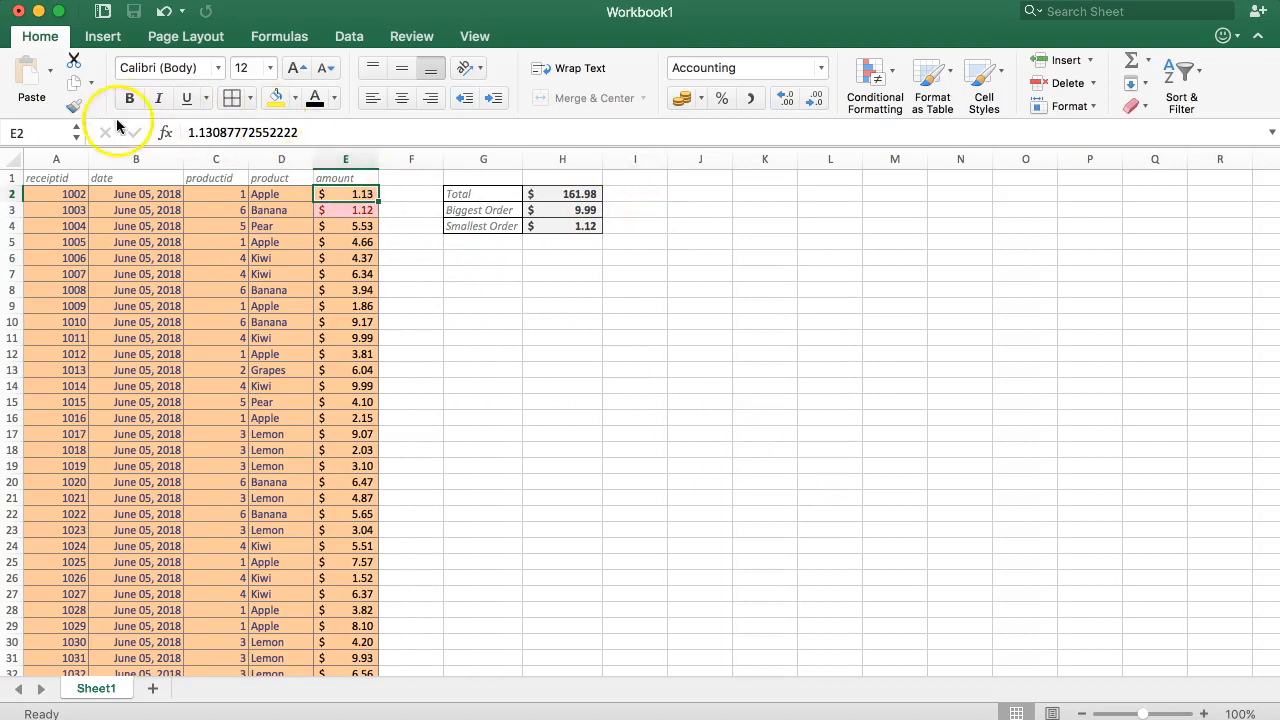
Copy the formatting of E2, including both conditional rules, onto the whole amount range E2:E32 with Format Painter
{"action": "left_click", "coordinate": [74, 106]}
{"action": "mouse_move", "coordinate": [353, 193]}
{"action": "left_mouse_down"}
{"action": "mouse_move", "coordinate": [348, 688]}
{"action": "mouse_move", "coordinate": [356, 614]}
{"action": "left_mouse_up"}
{"action": "scroll", "coordinate": [350, 540], "scroll_direction": "up", "scroll_amount": 2}
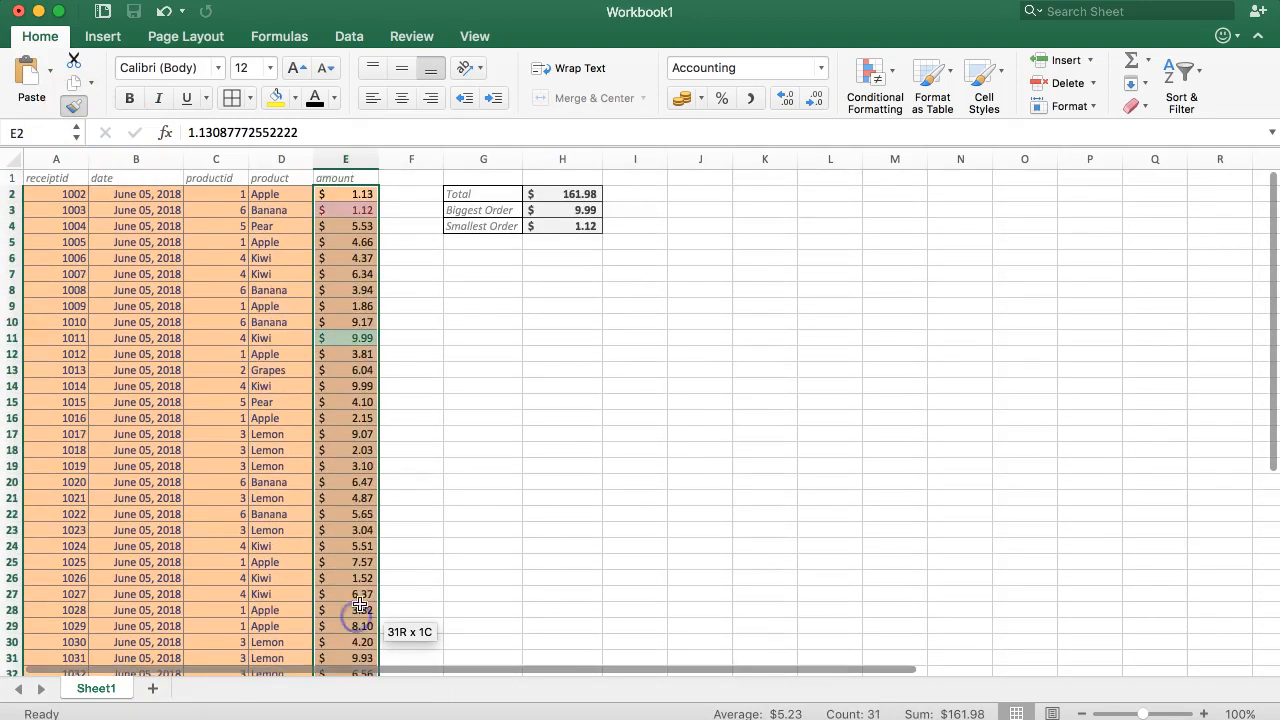
Set the amount in E20 to 10 to test the biggest-order highlighting
{"action": "left_click", "coordinate": [364, 482]}
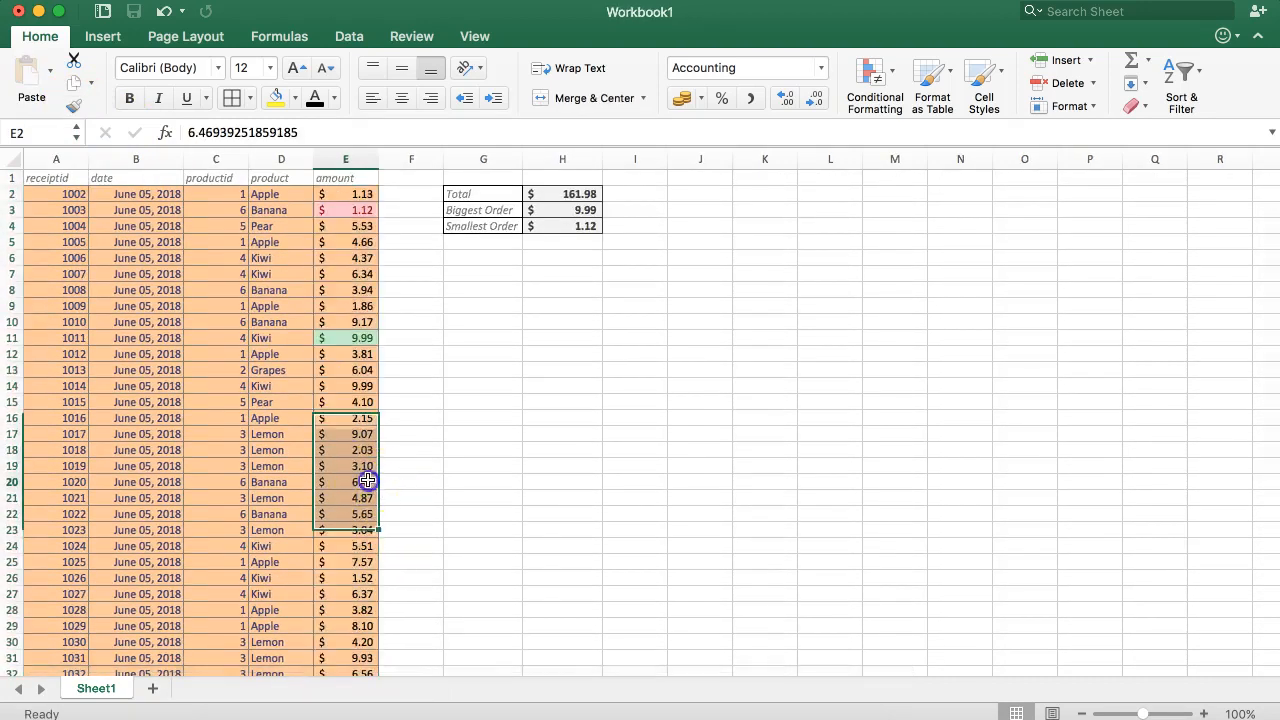
{"action": "type", "text": "10"}
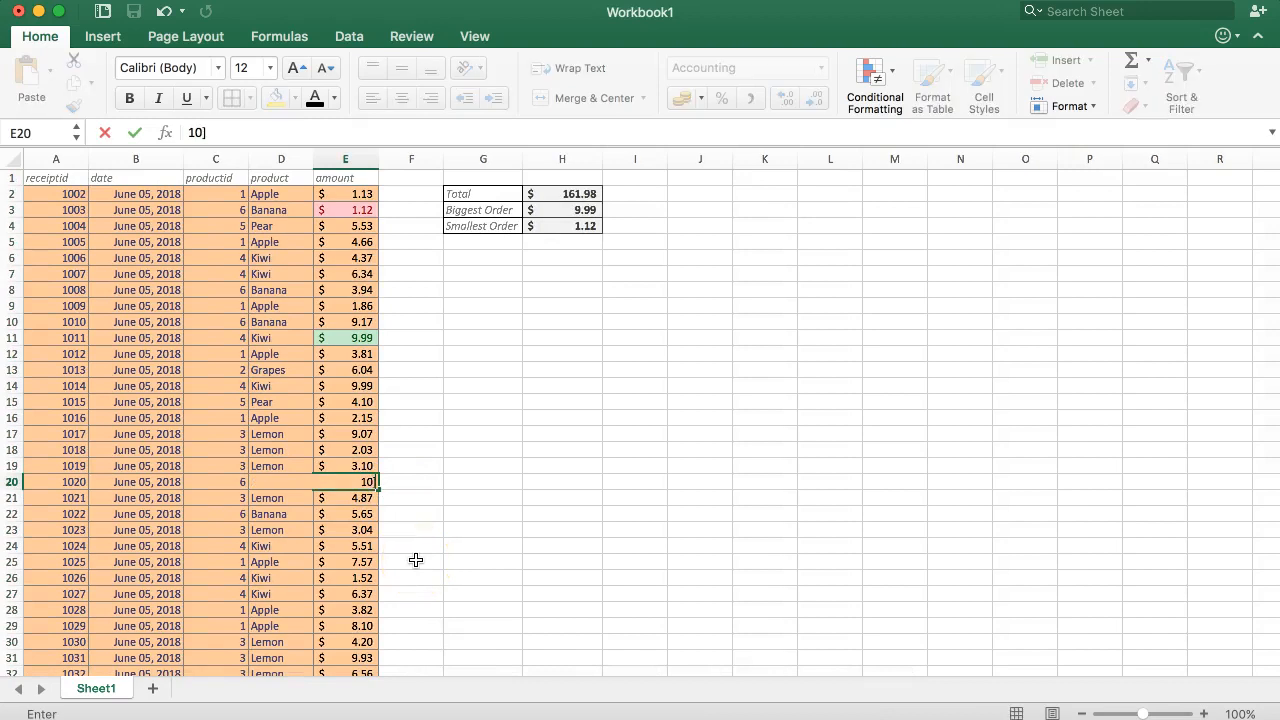
{"action": "key", "text": "Return"}
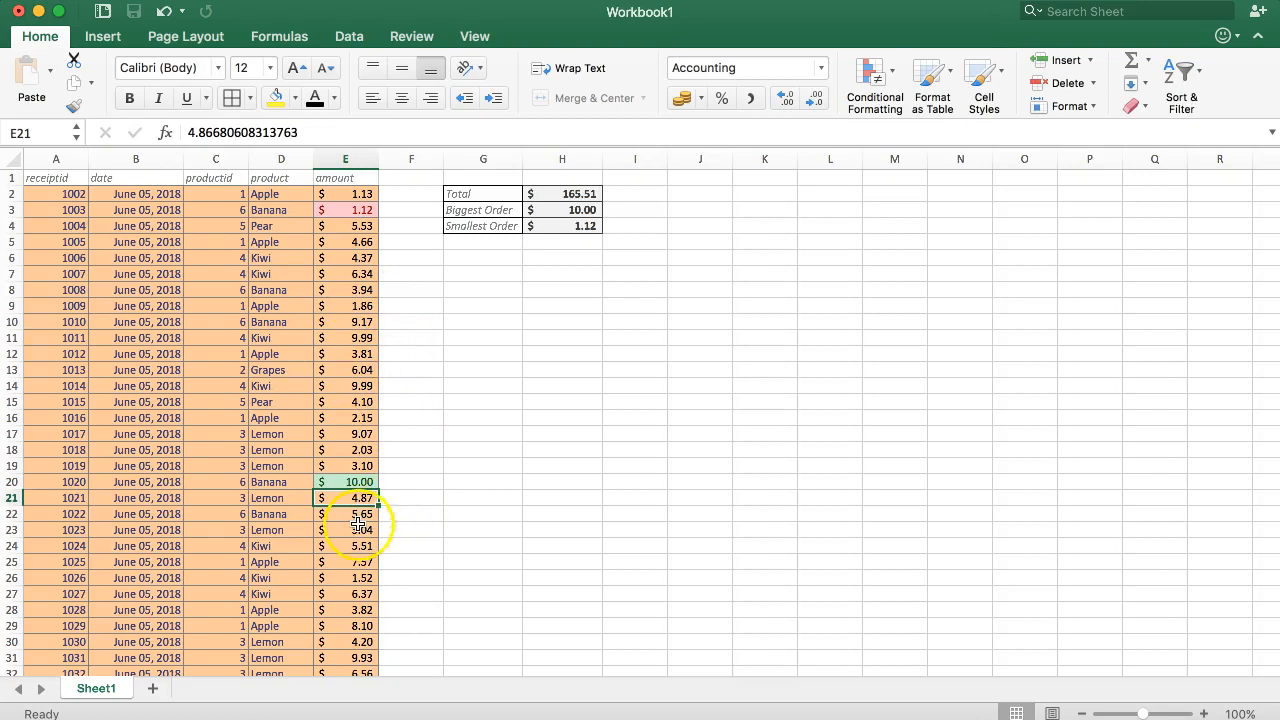
Set the amount in E7 to 1.09 to test the smallest-order highlighting, and reselect that cell
{"action": "left_click", "coordinate": [363, 282]}
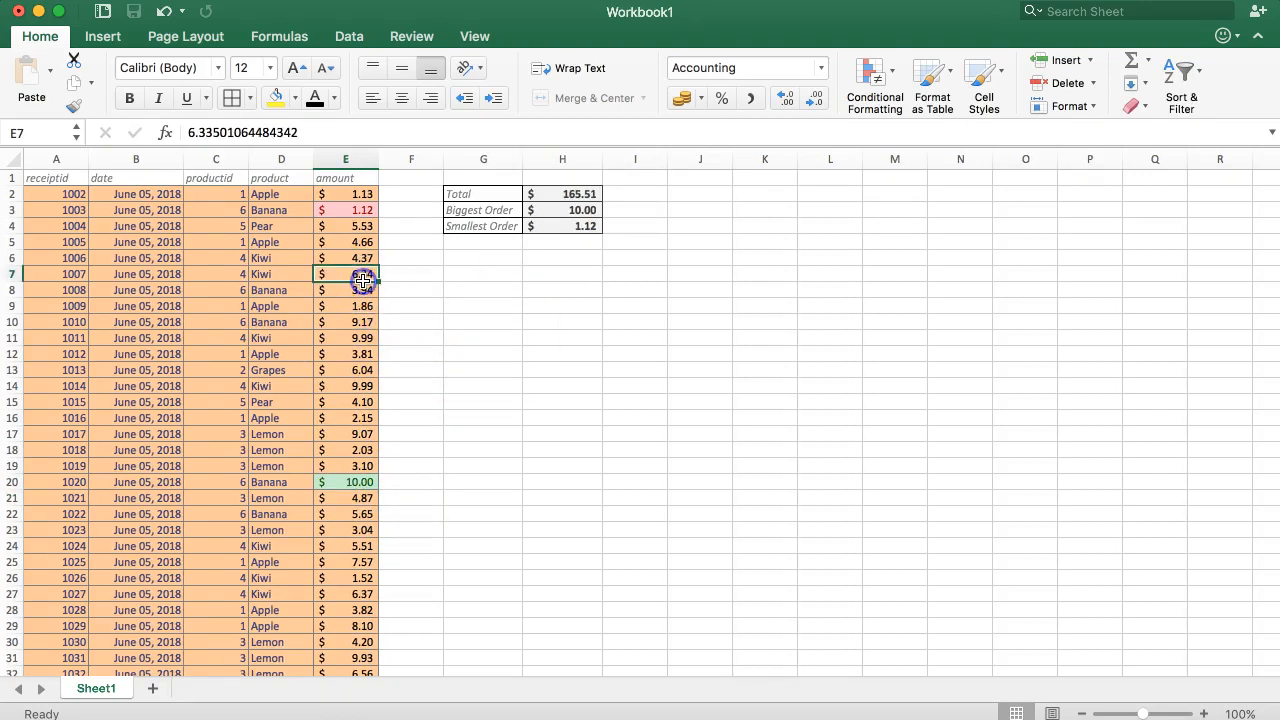
{"action": "type", "text": "1."}
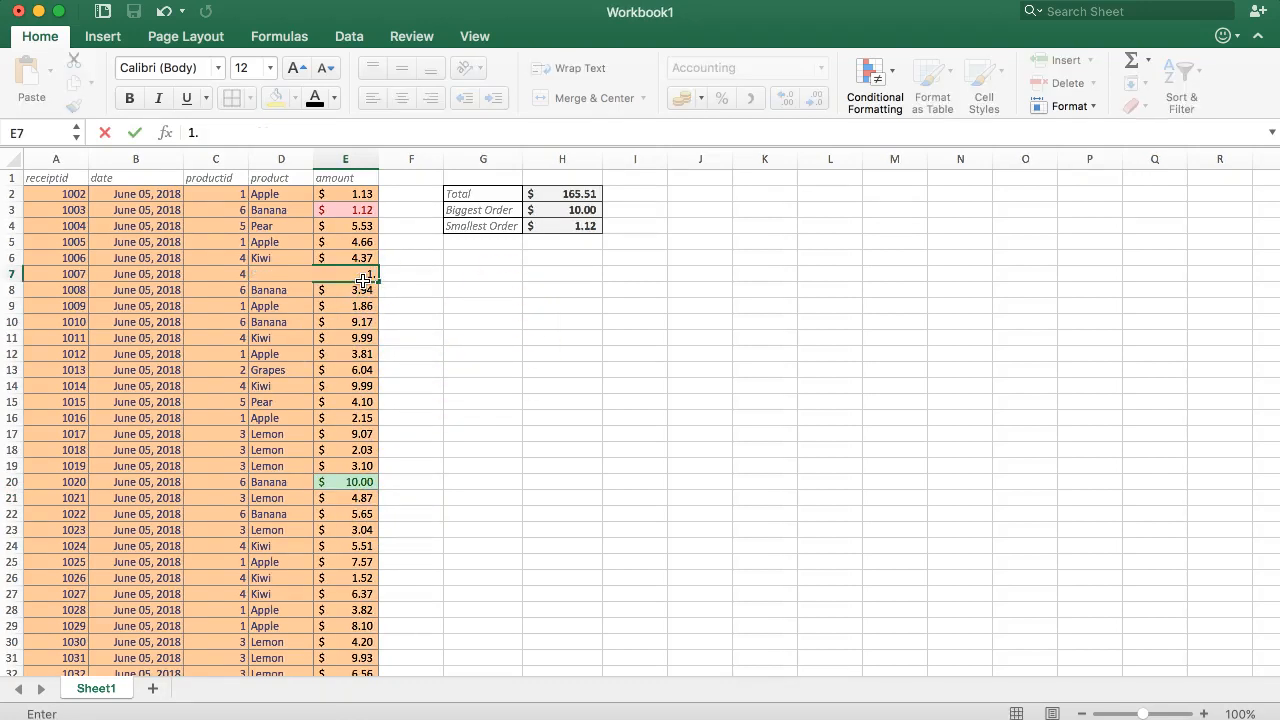
{"action": "type", "text": "09"}
{"action": "key", "text": "Return"}
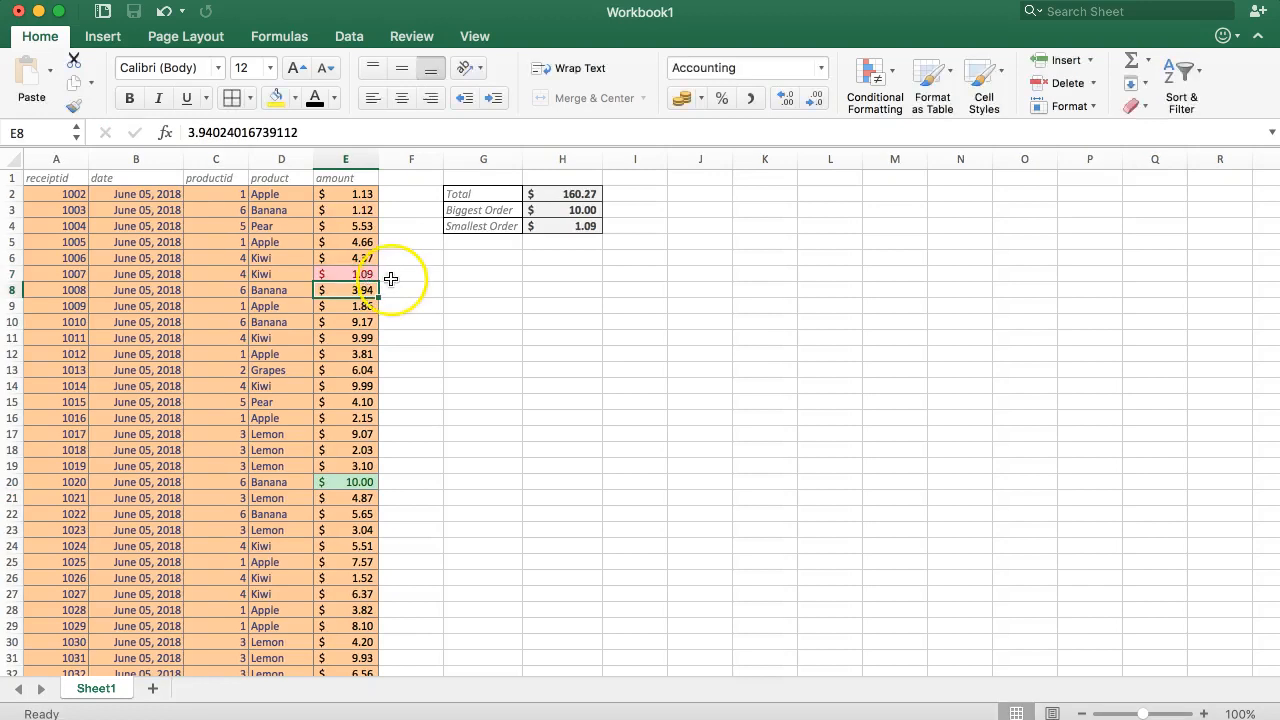
{"action": "left_click", "coordinate": [358, 274]}
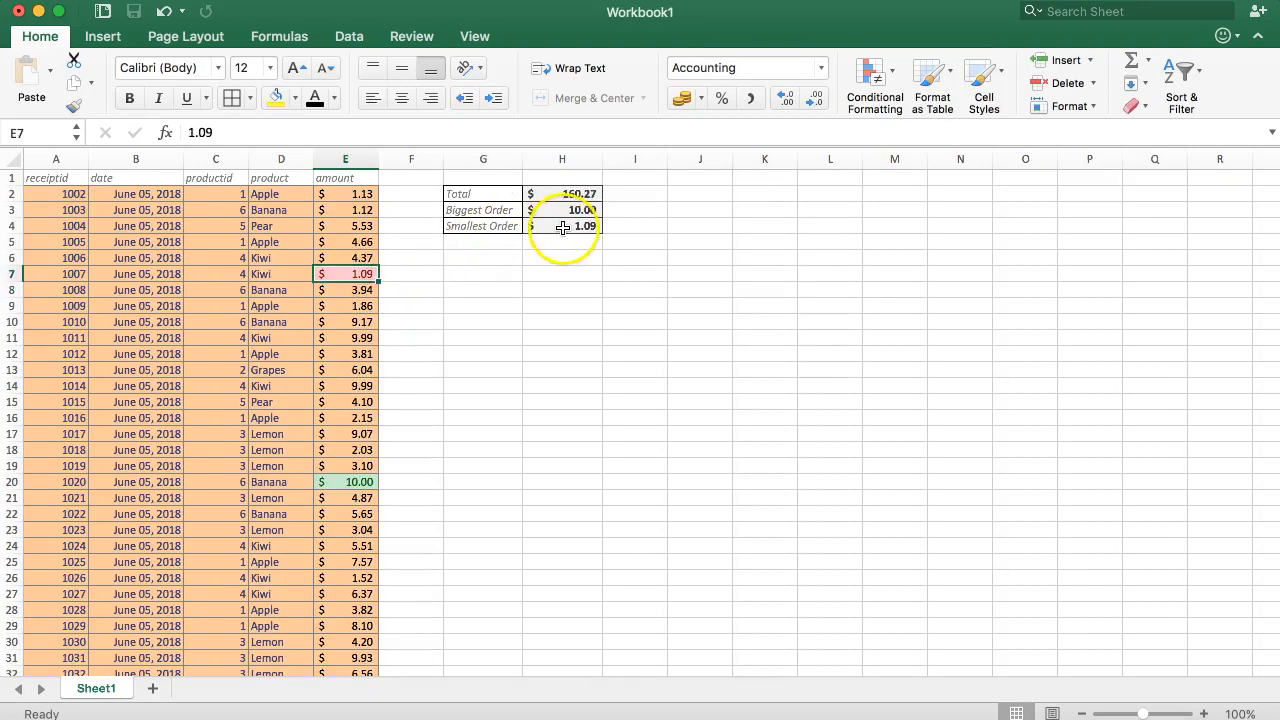